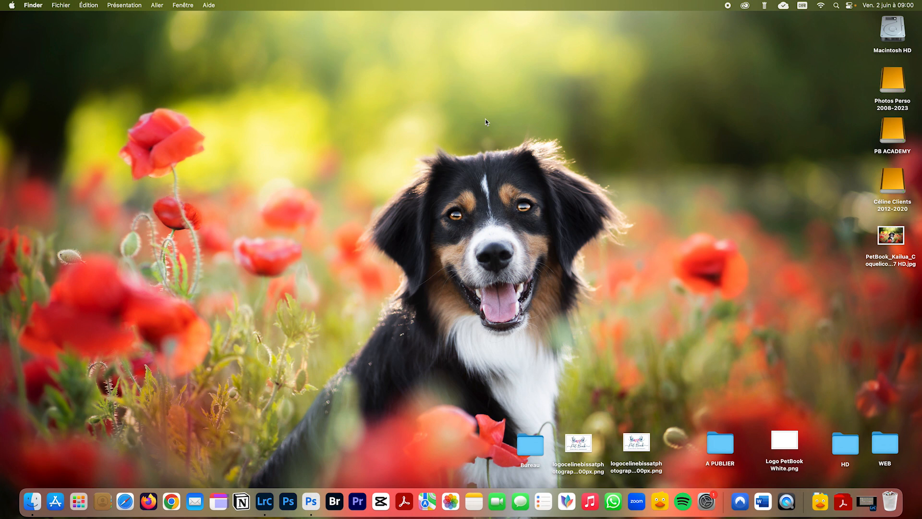
Open PetBook_Kailua_Coquelicots_027 HD.jpg from the desktop in Camera Raw and set its workflow colour space to Adobe RGB (1998)
double_click(889, 236)
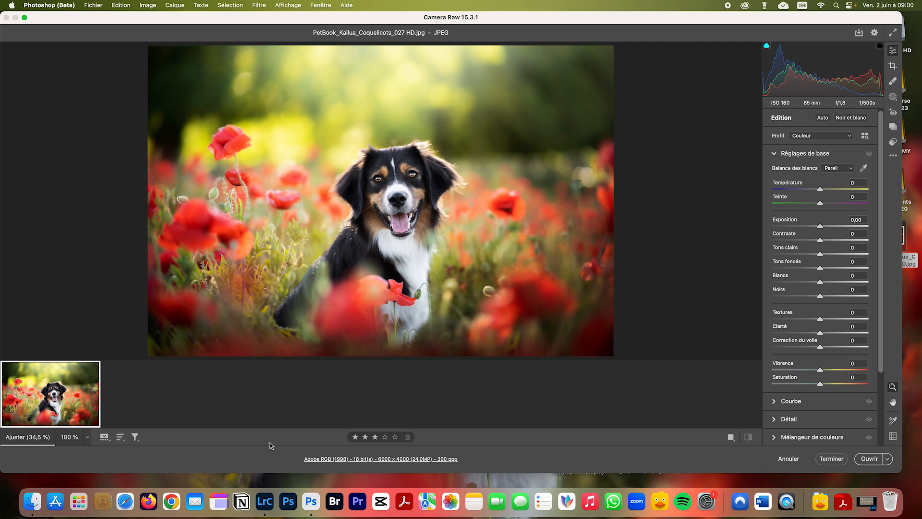
click(325, 459)
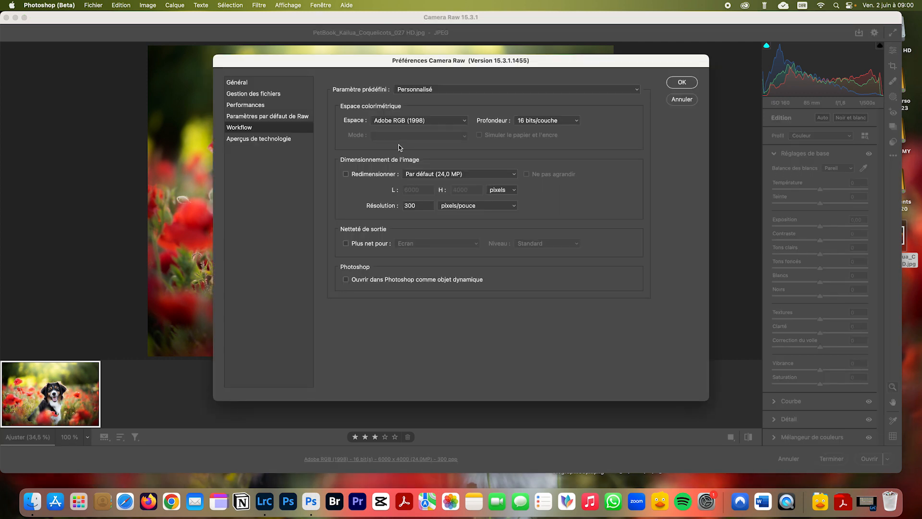
click(430, 122)
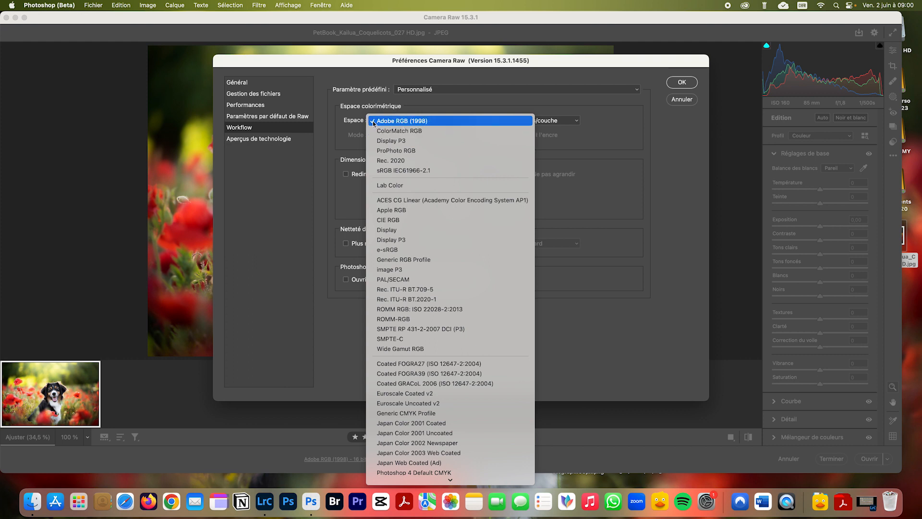
click(401, 124)
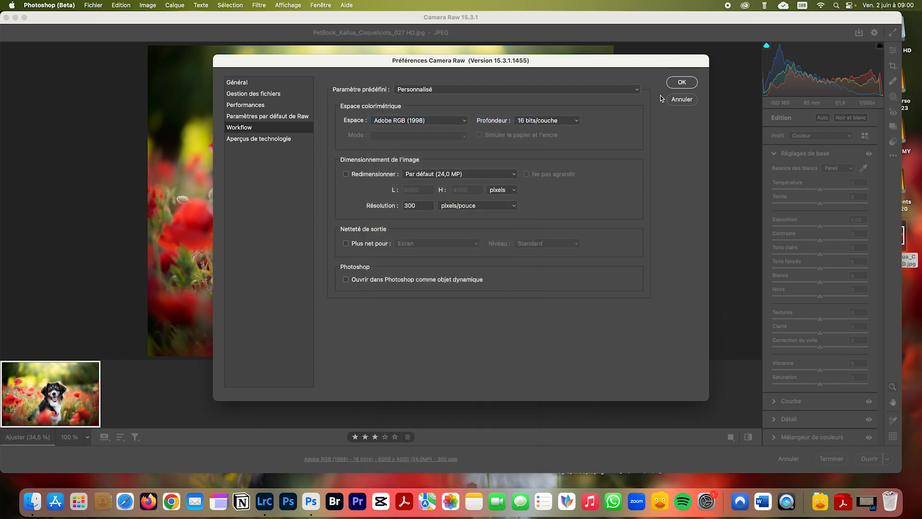
click(682, 83)
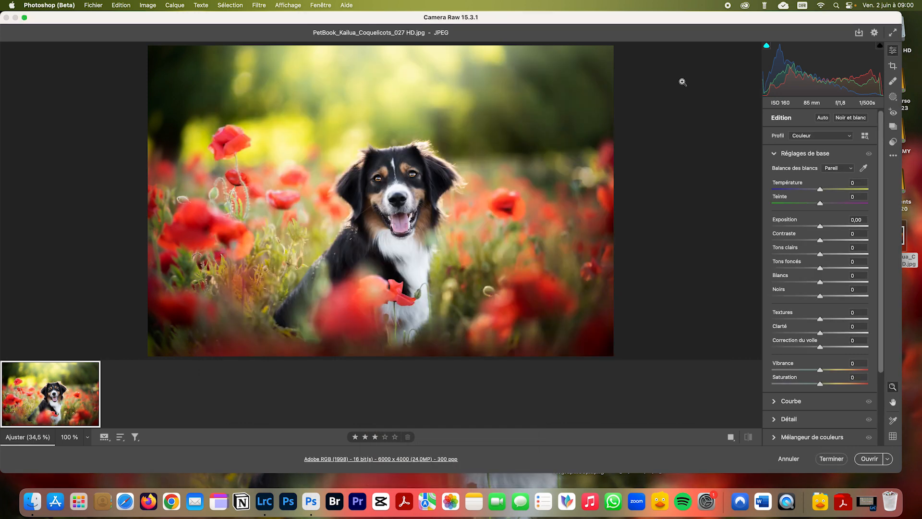
Open the photo from Camera Raw in Photoshop with the embedded profile discarded, and activate the Move tool
click(870, 458)
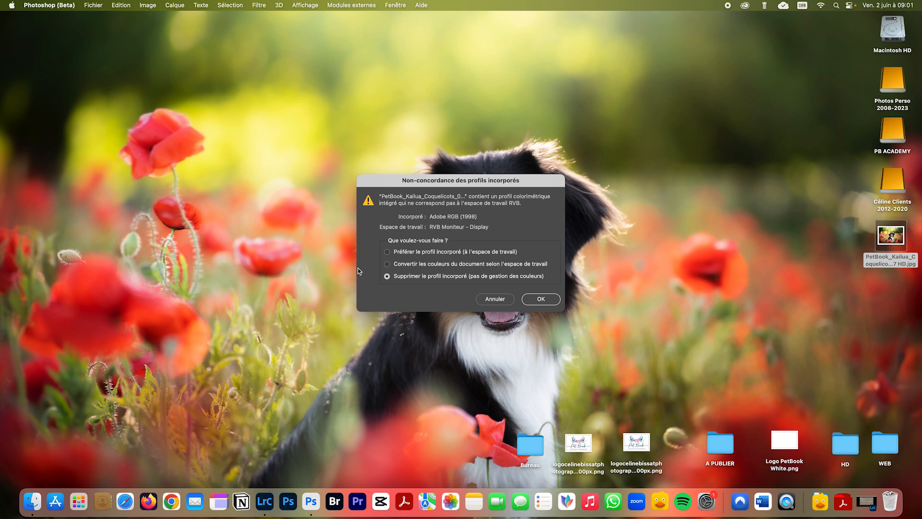
click(541, 299)
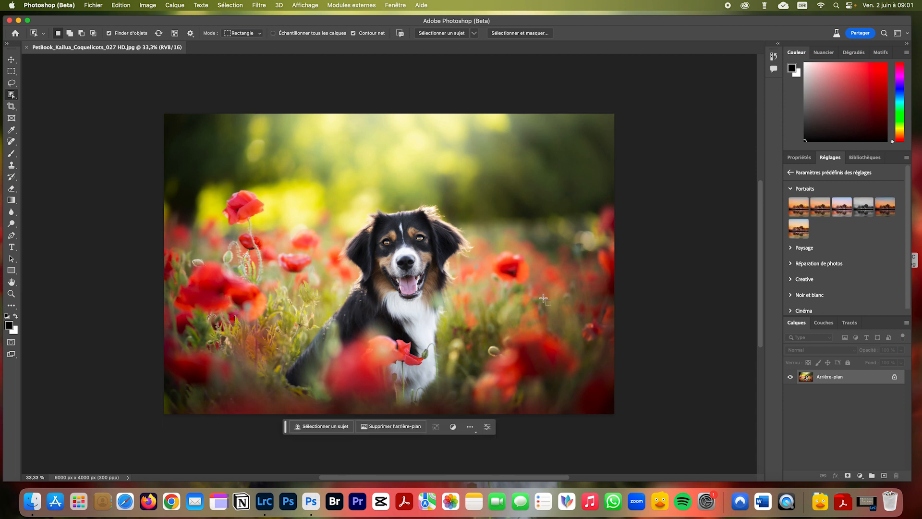
click(11, 60)
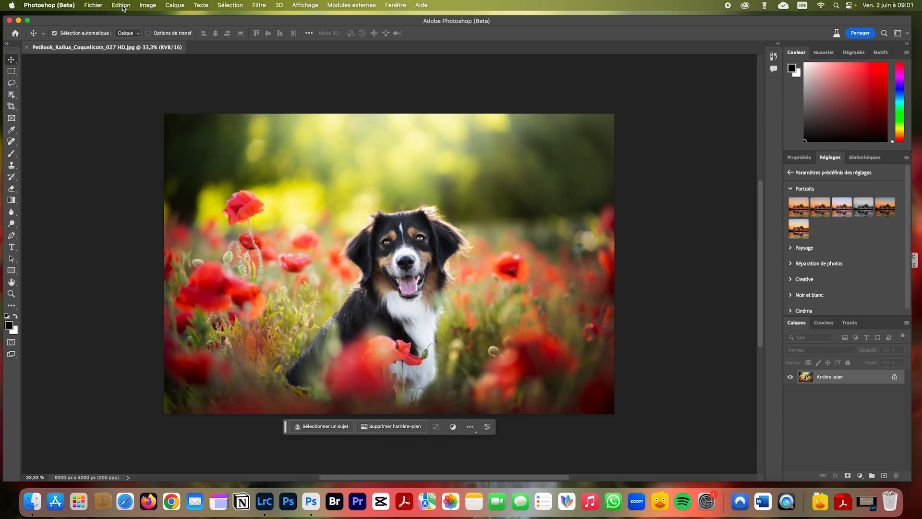
Set the RGB working space to Adobe RGB (1998) in the colour settings and return to the Move tool
click(121, 6)
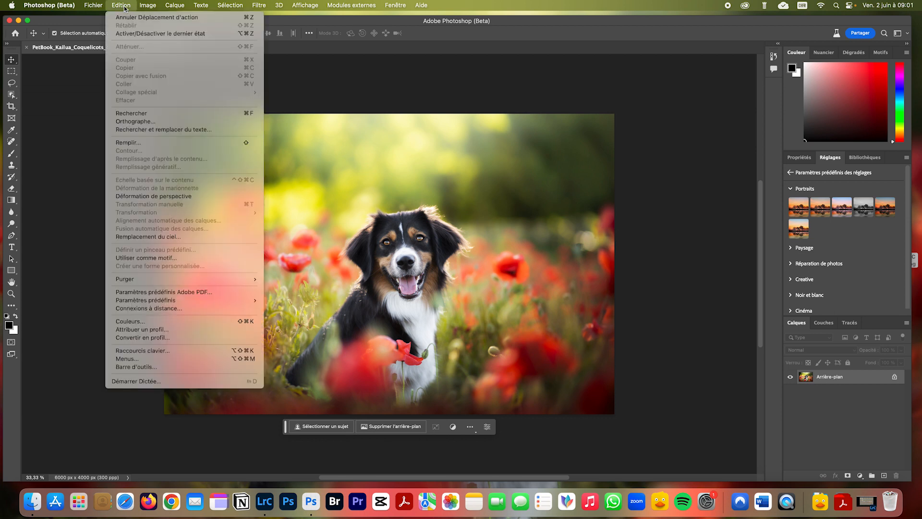
click(138, 322)
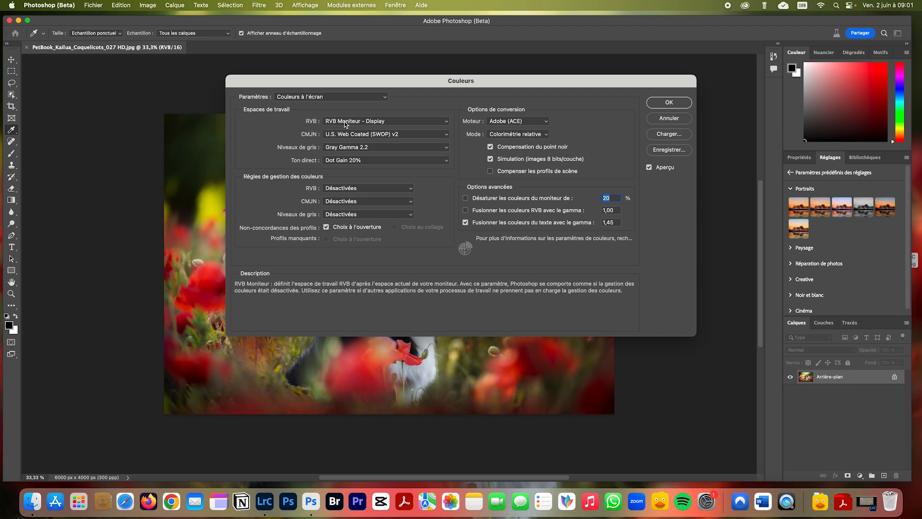
click(395, 123)
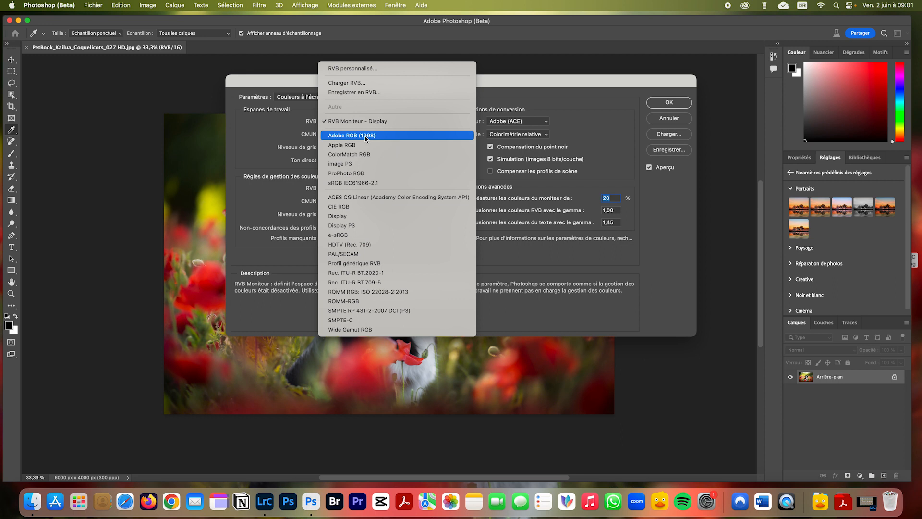
click(366, 136)
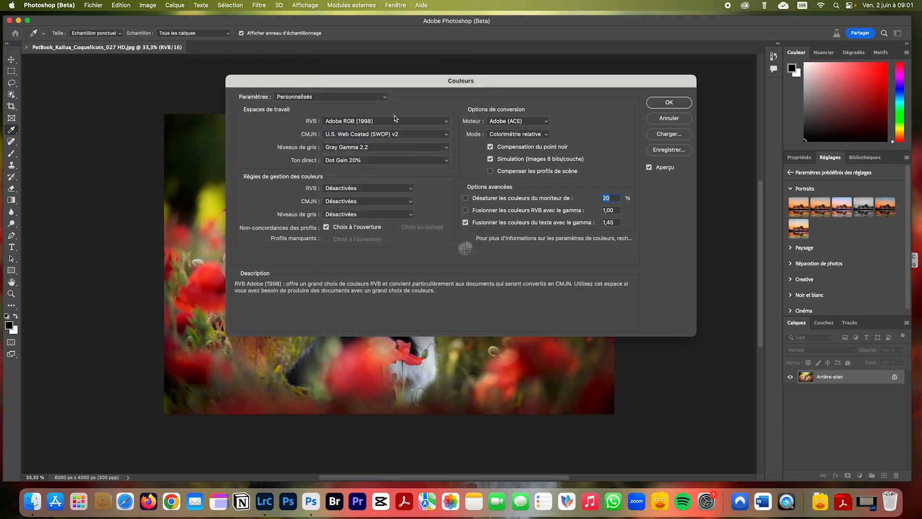
click(675, 104)
key(v)
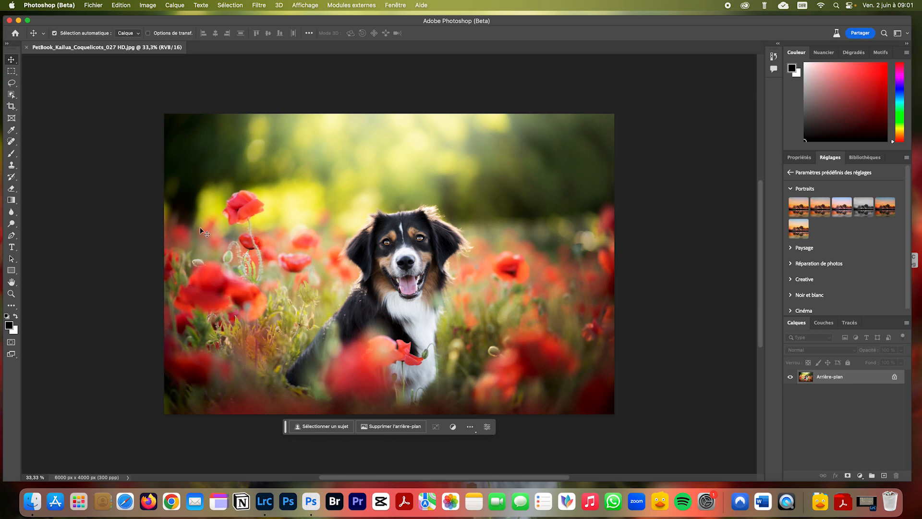
Switch to Lightroom Classic, check the Photoshop colour space in the external editing preferences, and return to Photoshop
click(267, 506)
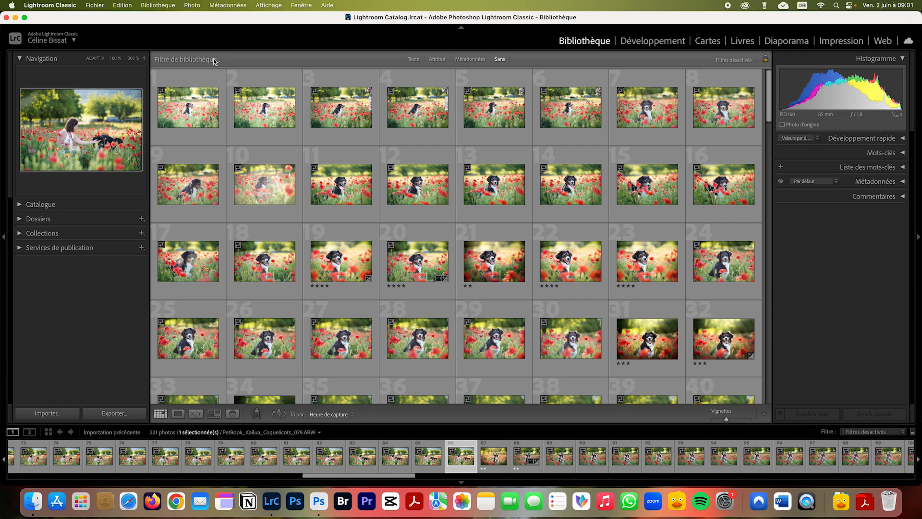
click(67, 6)
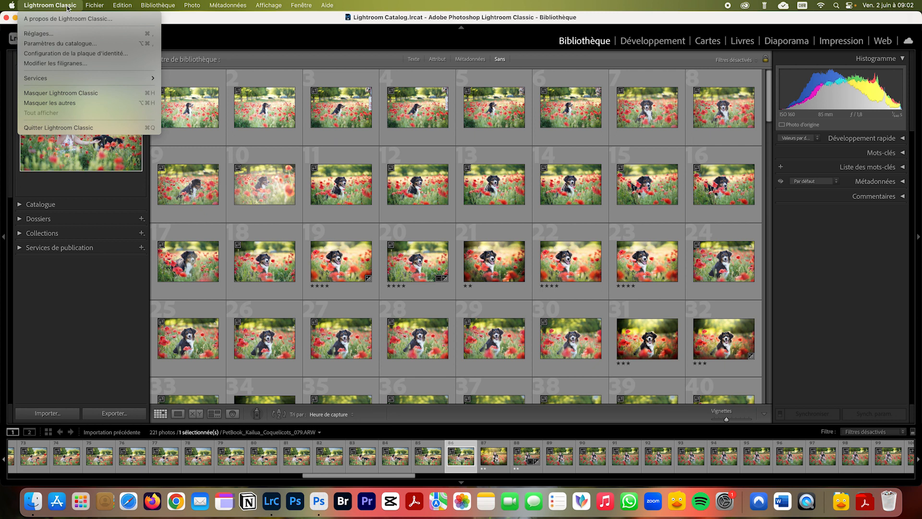
click(53, 37)
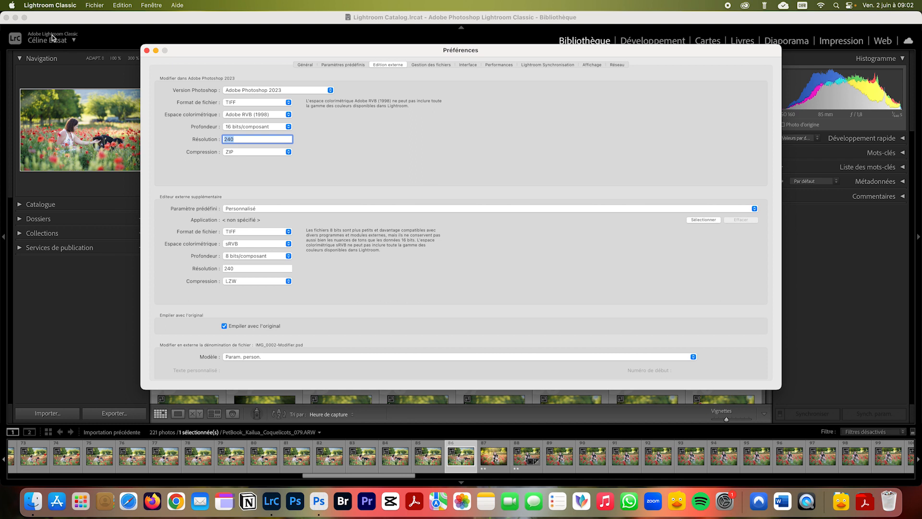
click(398, 68)
click(230, 116)
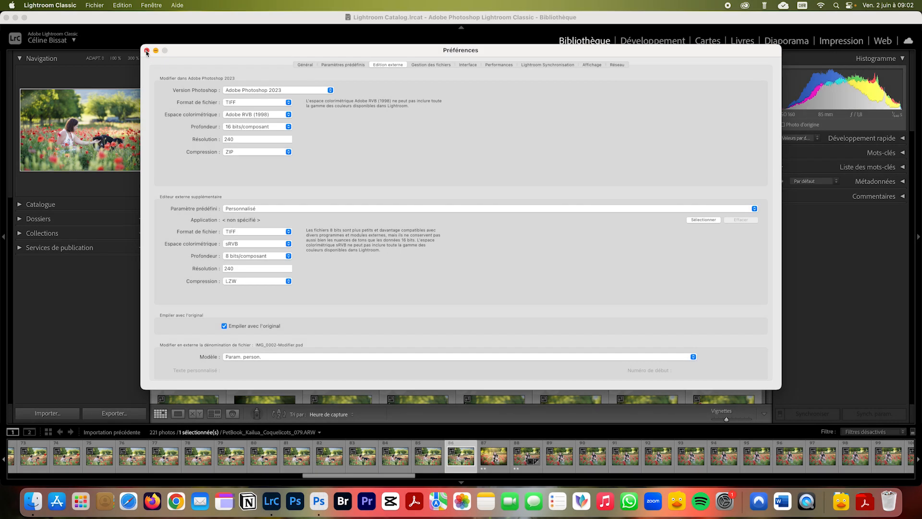
click(147, 50)
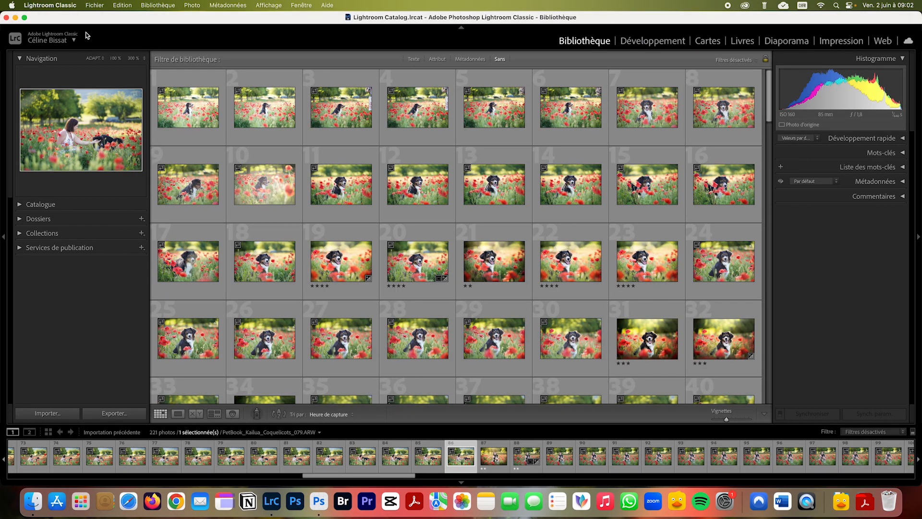
click(15, 18)
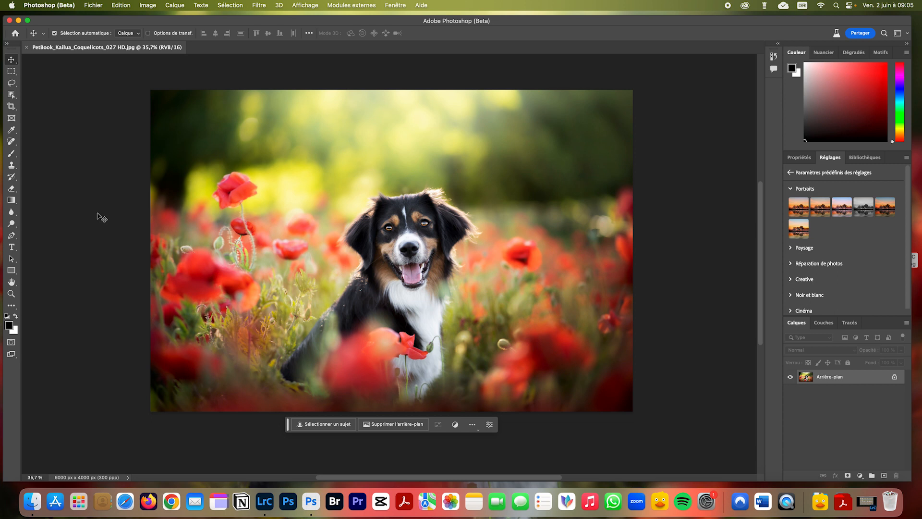
Set the Camera Raw file handling preferences to open all supported JPEG and HEIC files automatically
click(56, 6)
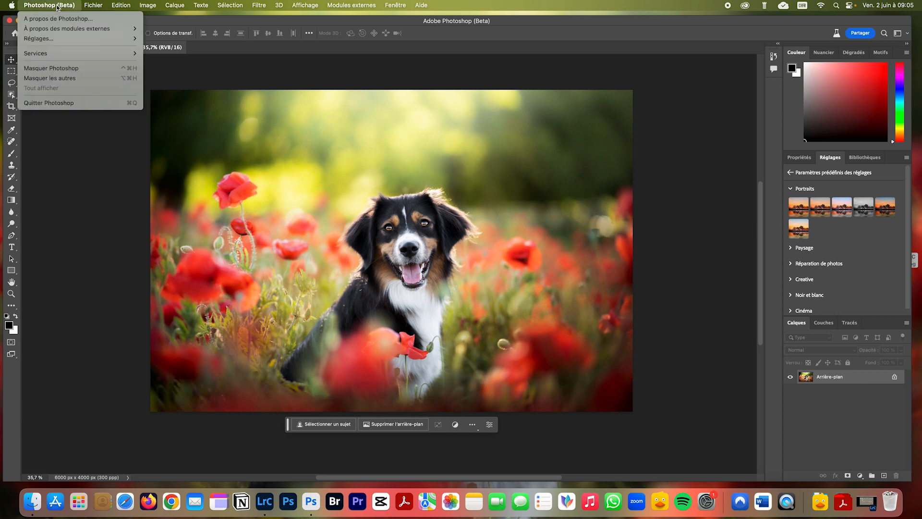
mouse_move(61, 42)
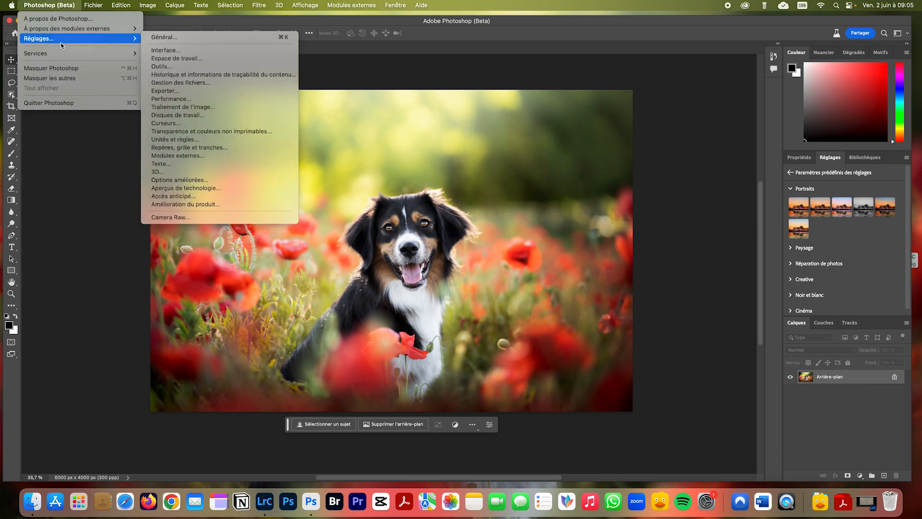
click(188, 83)
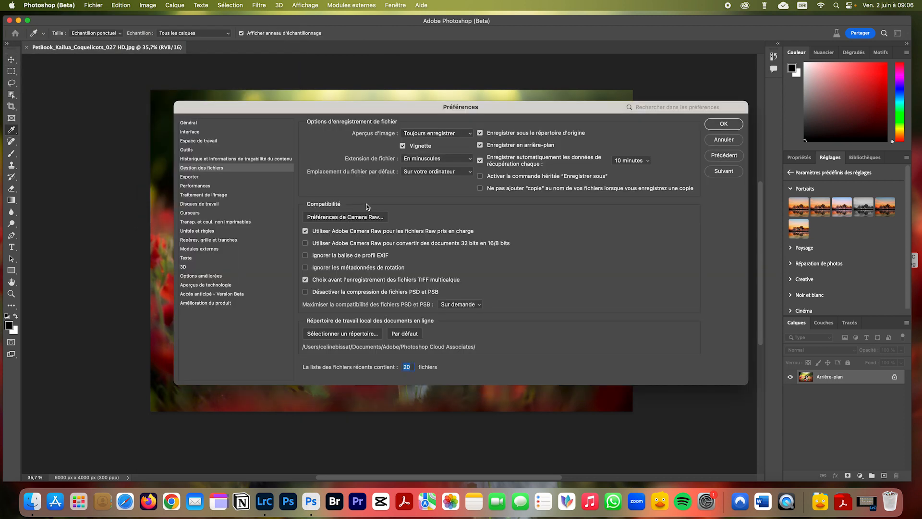
click(340, 217)
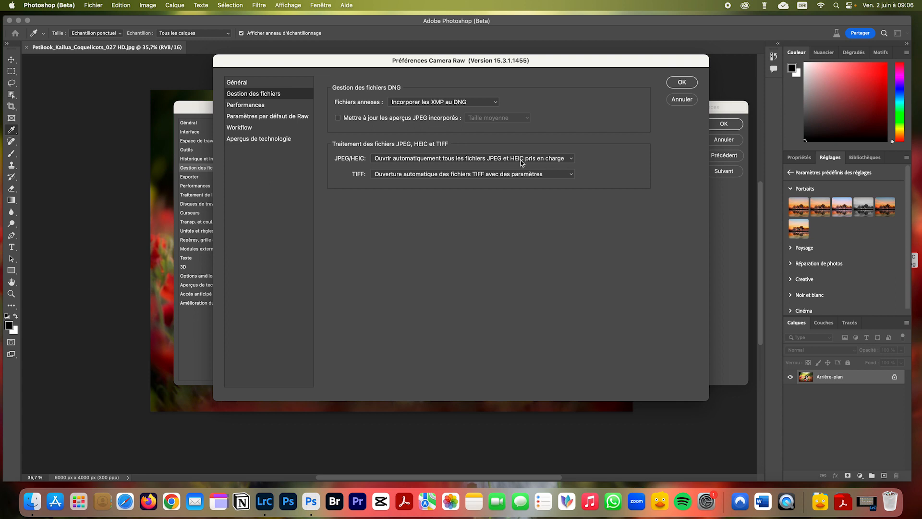
click(497, 163)
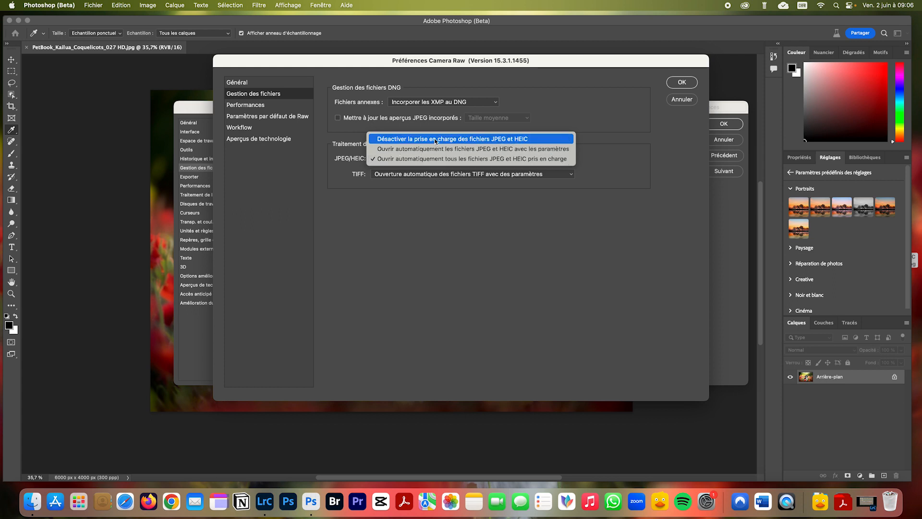
click(403, 159)
click(681, 82)
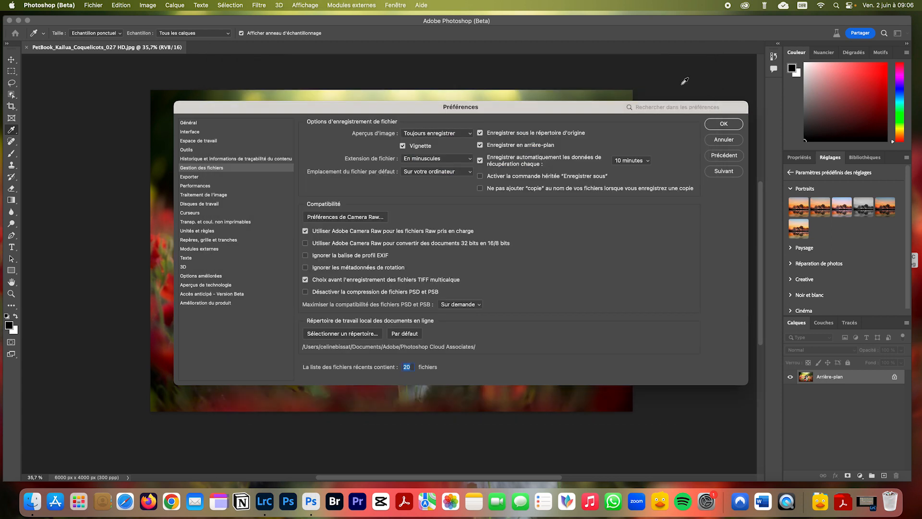
click(719, 126)
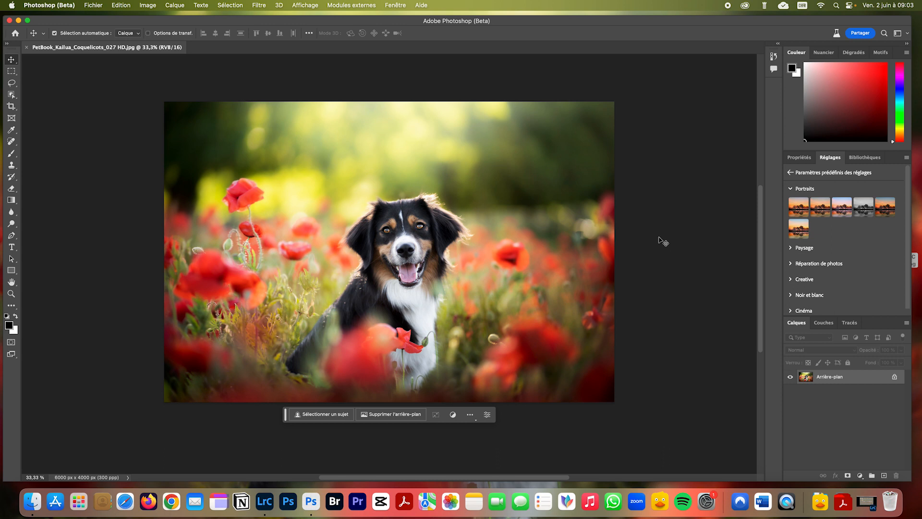
Zoom the photo with the Zoom tool and check the scroll wheel zoom option in the tool preferences
click(12, 294)
mouse_move(391, 269)
mouse_down()
mouse_move(485, 270)
mouse_move(386, 273)
mouse_up()
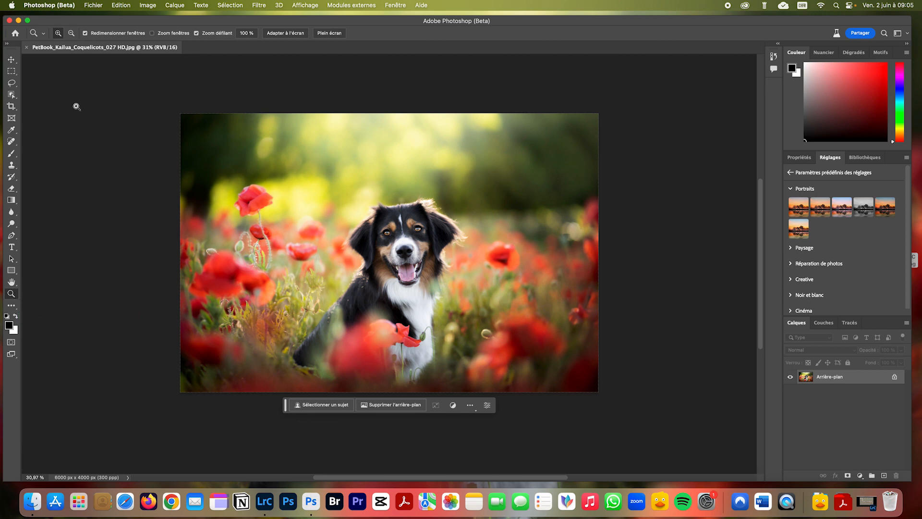
click(42, 7)
mouse_move(50, 40)
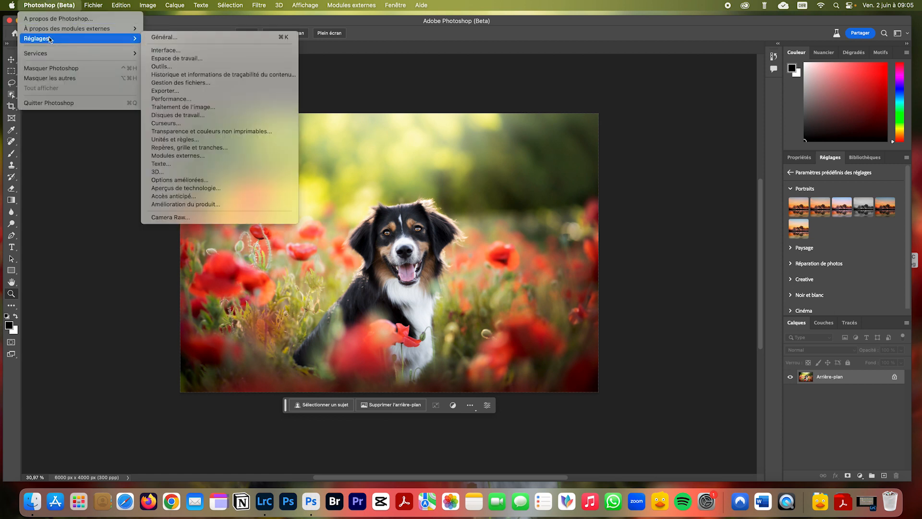
click(185, 68)
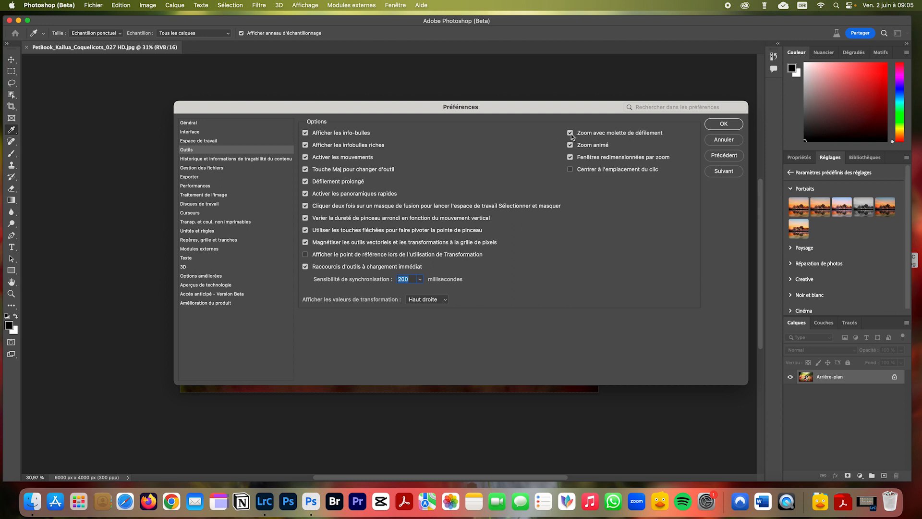
click(724, 124)
Zoom in and out of the photo with scroll wheel zooming, first with the Zoom tool and again with the Move tool
key(z)
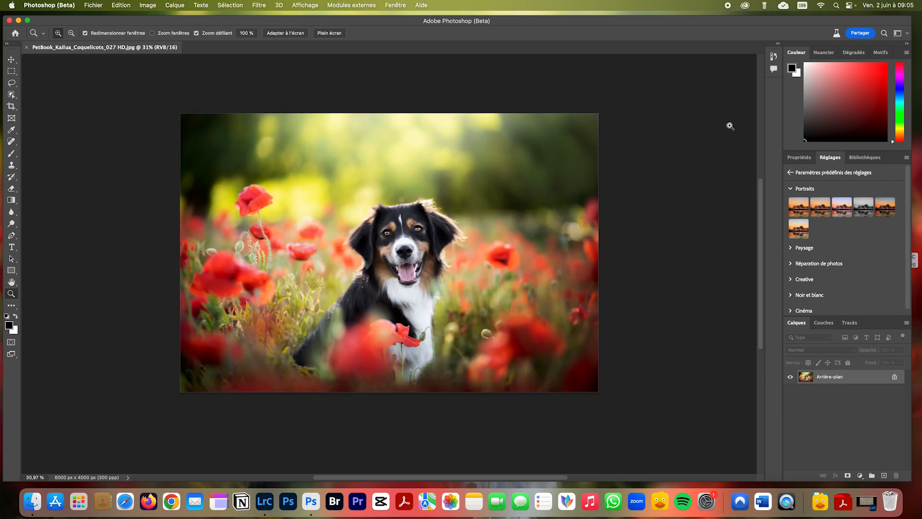
scroll(399, 250, down, 6)
scroll(399, 251, up, 8)
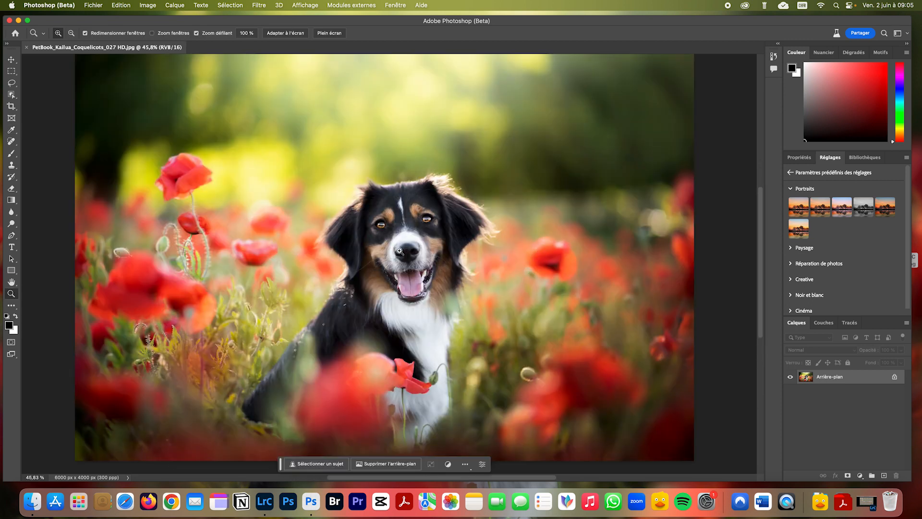
key(v)
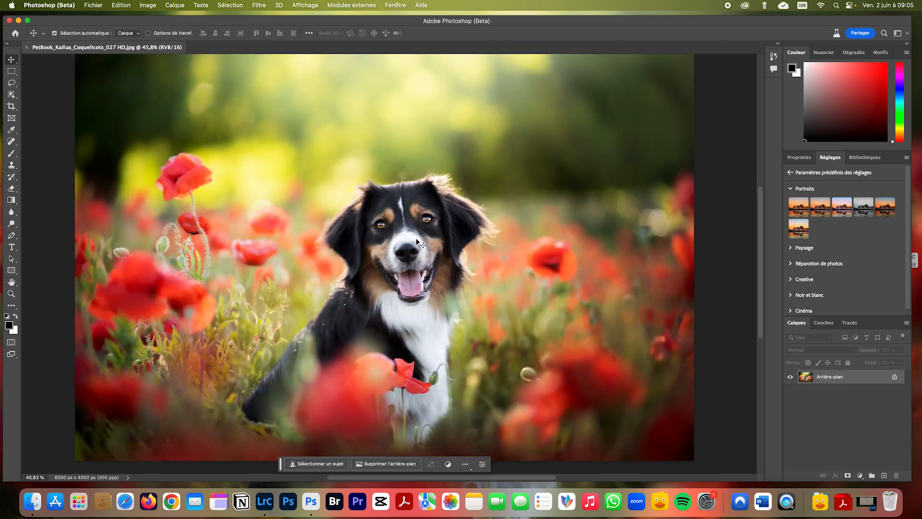
scroll(416, 241, down, 3)
scroll(417, 241, up, 4)
scroll(416, 241, down, 2)
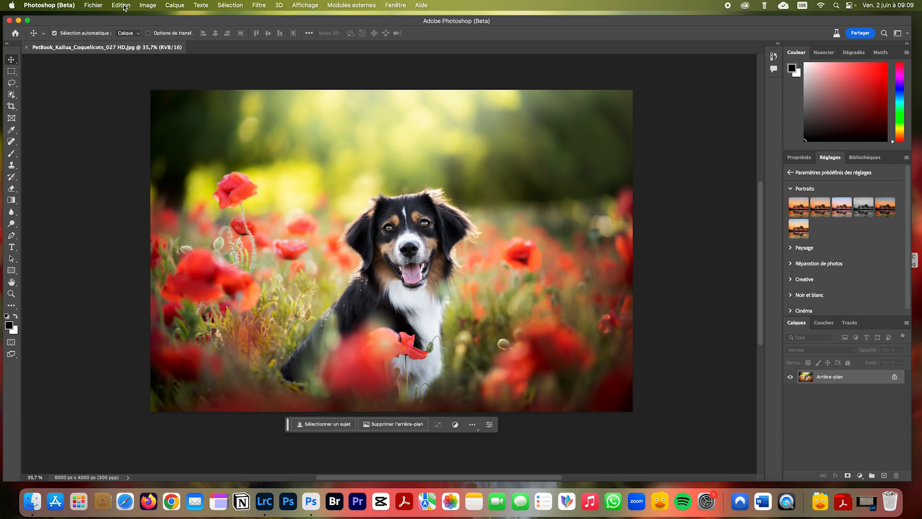
Show the keyboard shortcuts for the tools and browse through the tool list
click(121, 6)
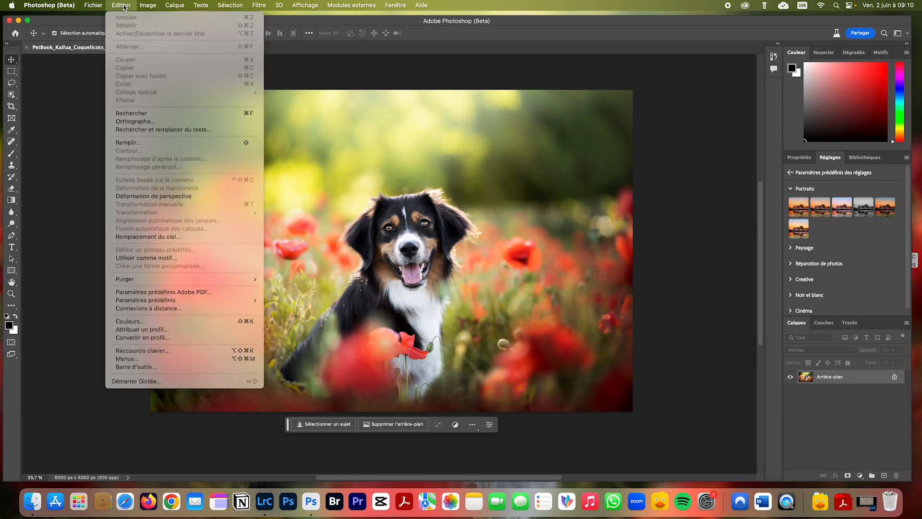
click(162, 354)
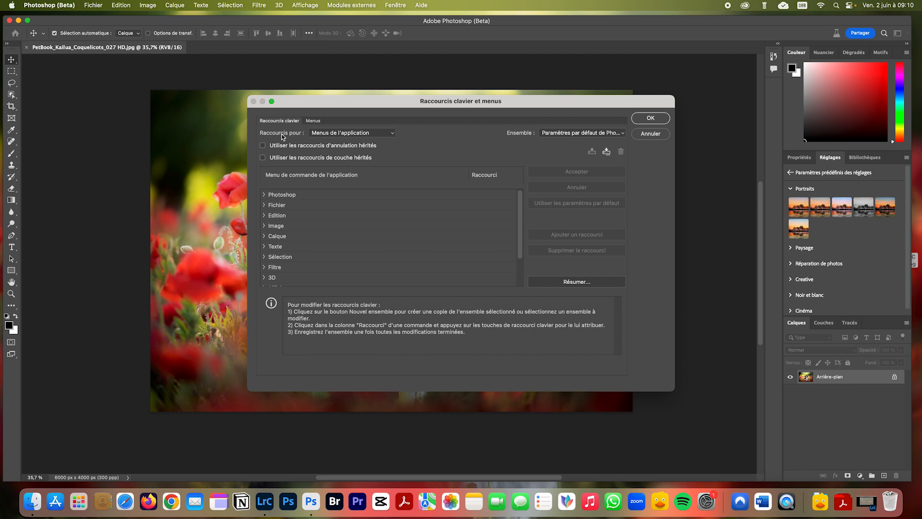
click(348, 134)
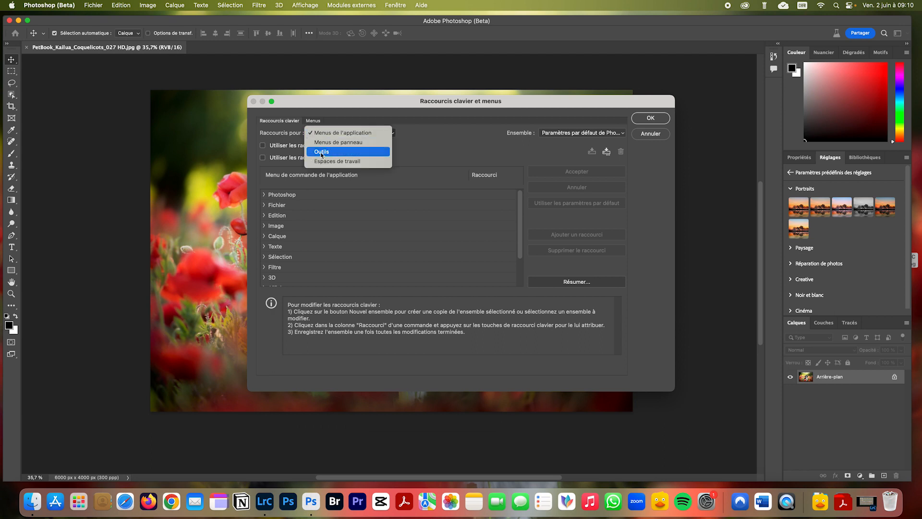
click(344, 153)
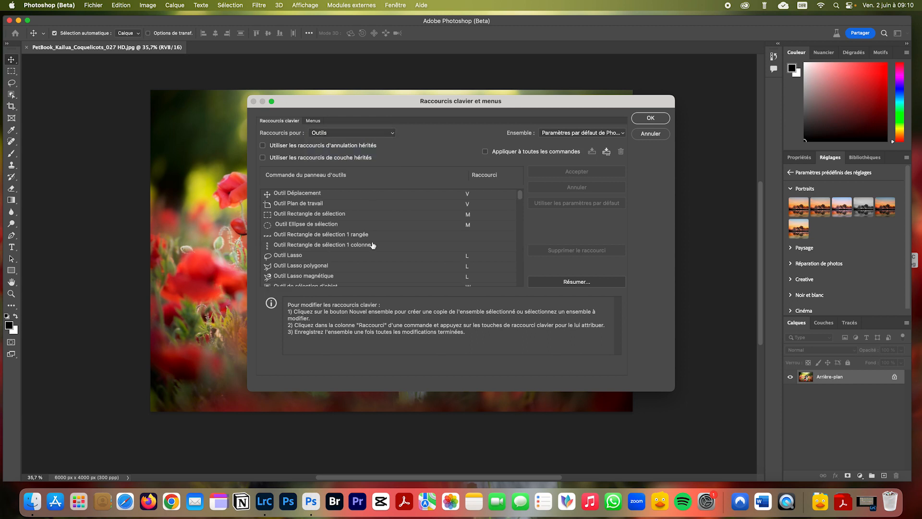
scroll(368, 226, down, 15)
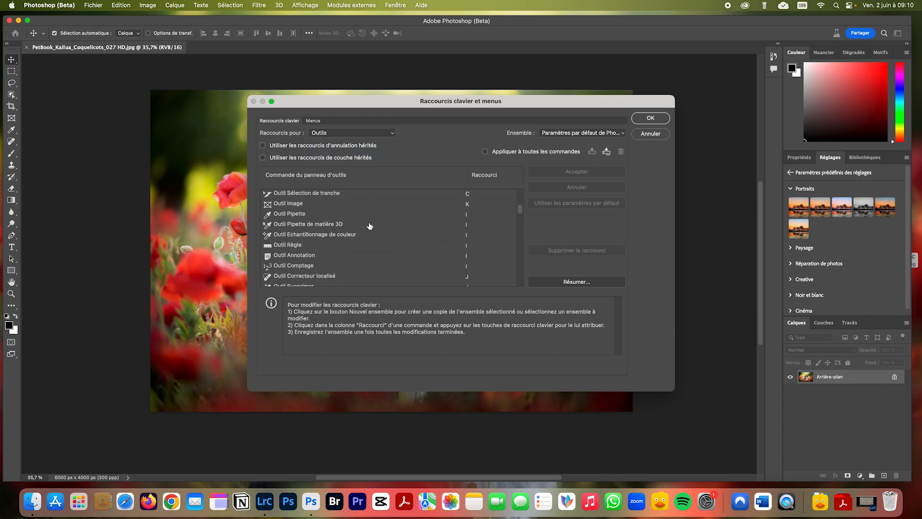
scroll(370, 226, down, 10)
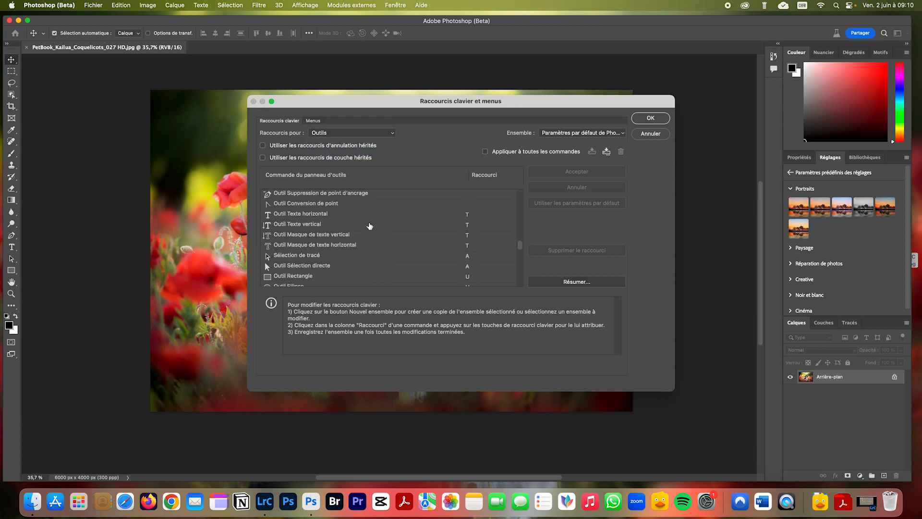
scroll(370, 226, down, 8)
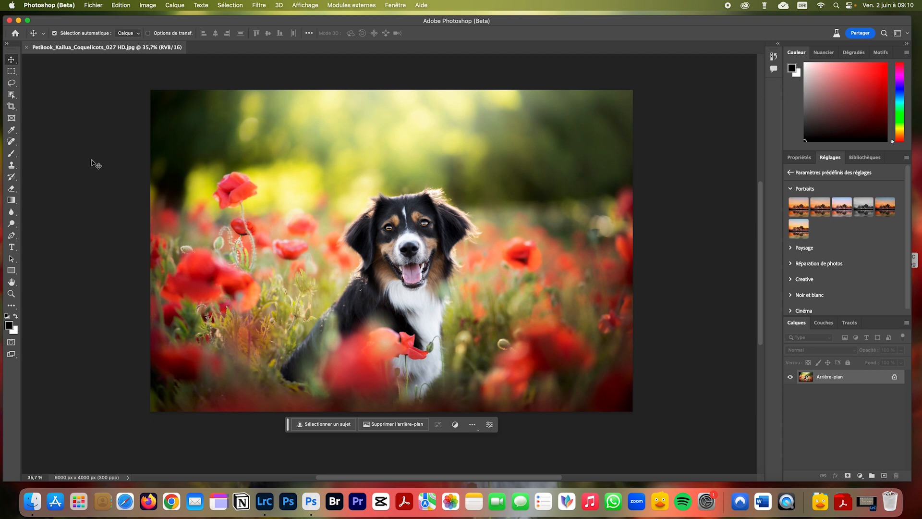
Select the Spot Healing Brush, adjust its size to 33 px and try the on-canvas brush options again before returning to the Move tool
click(10, 154)
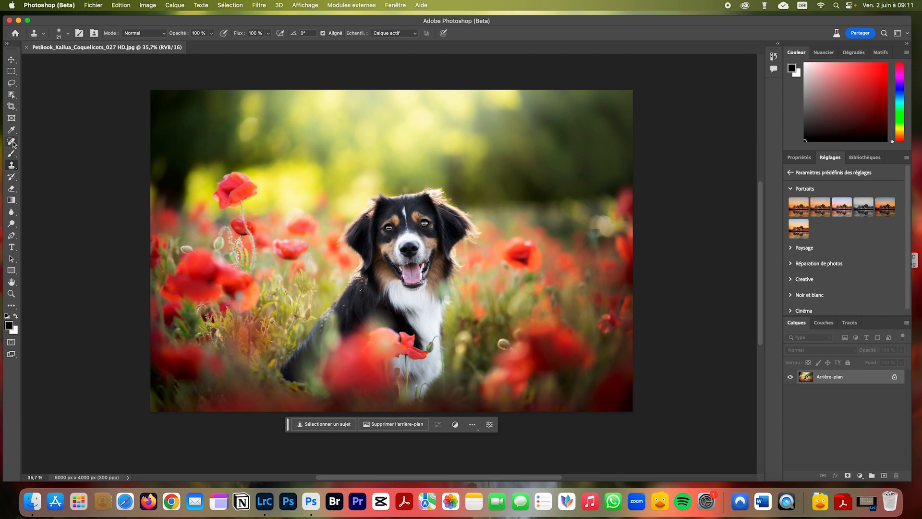
click(12, 142)
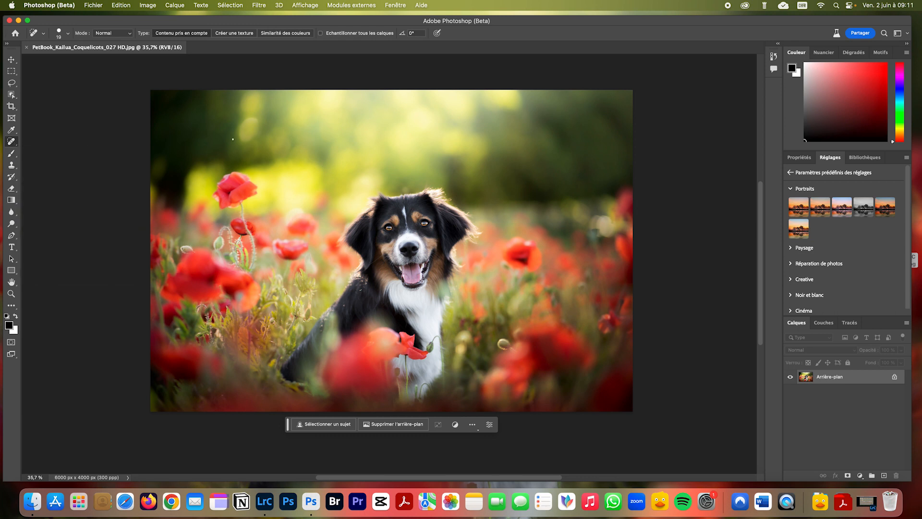
right_click(278, 163)
mouse_move(298, 180)
mouse_down()
mouse_move(362, 181)
mouse_move(357, 202)
mouse_move(315, 197)
mouse_move(337, 185)
mouse_move(305, 177)
mouse_up()
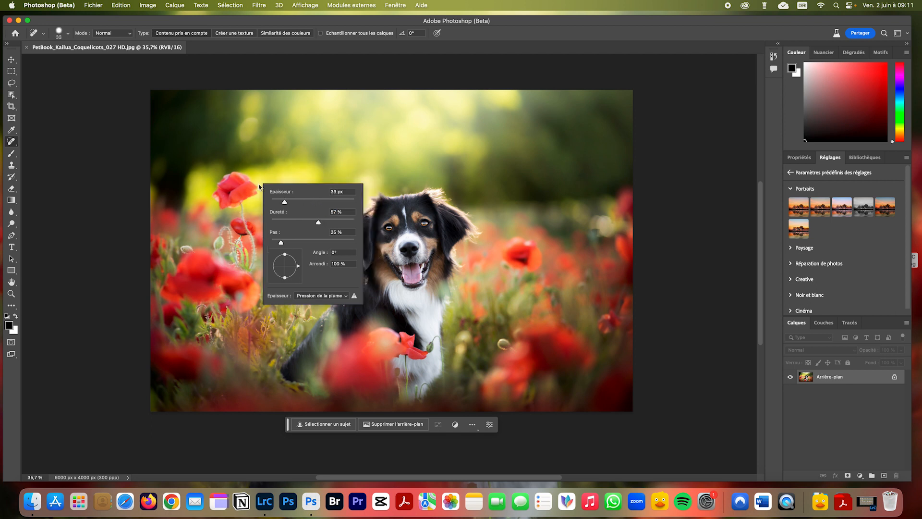
right_click(406, 219)
mouse_move(470, 238)
mouse_down()
mouse_move(433, 258)
mouse_move(487, 258)
mouse_move(466, 258)
mouse_up()
click(443, 237)
click(11, 60)
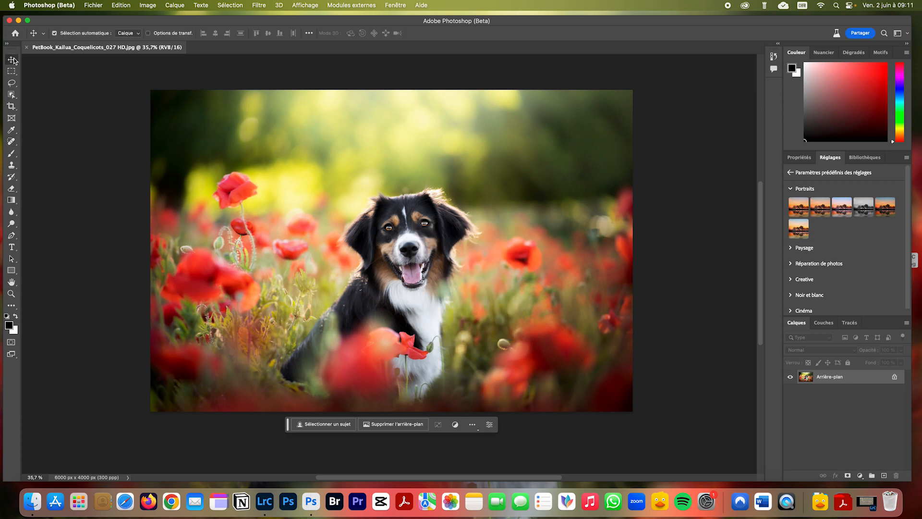
In the tool keyboard shortcuts, assign Q to decreasing the brush size and W to increasing it
click(120, 6)
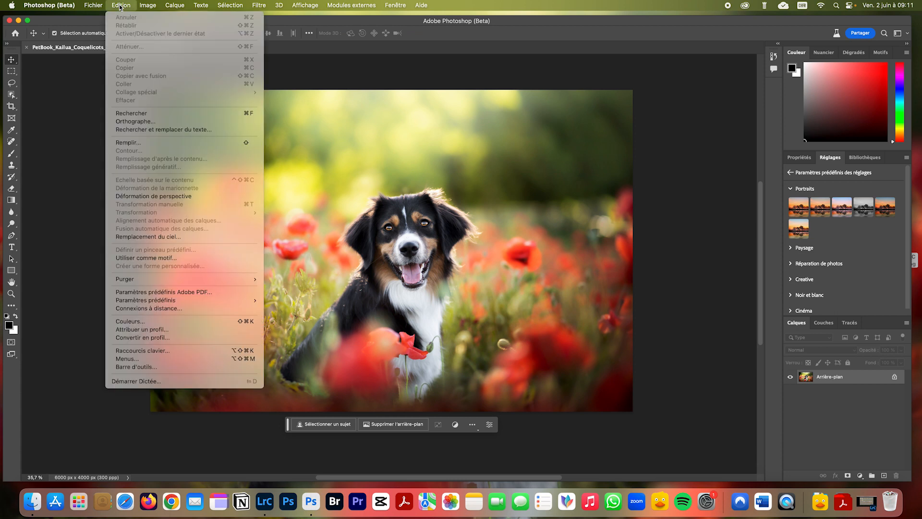
click(155, 350)
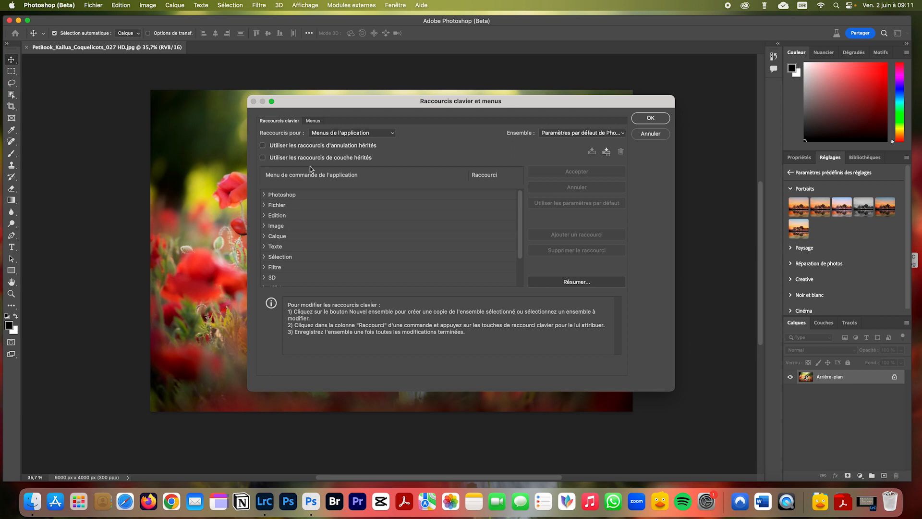
click(330, 134)
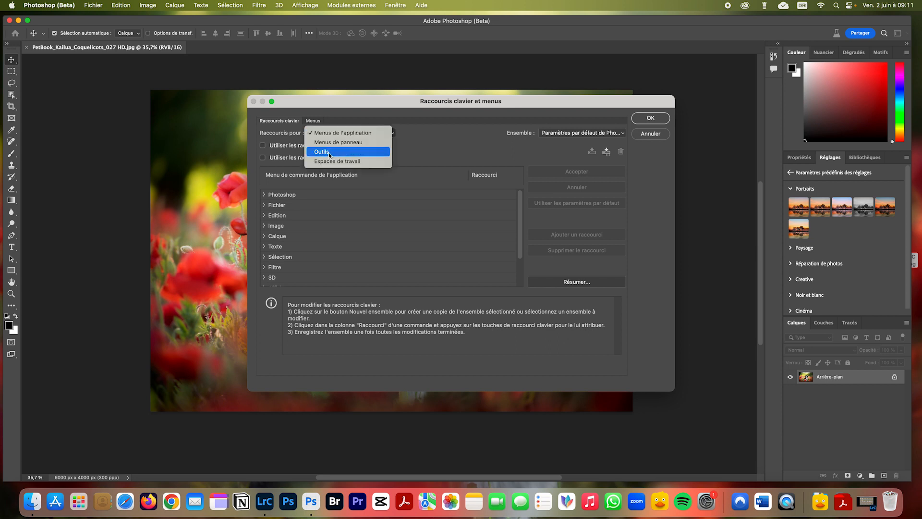
click(344, 151)
scroll(390, 216, down, 5)
scroll(390, 217, down, 15)
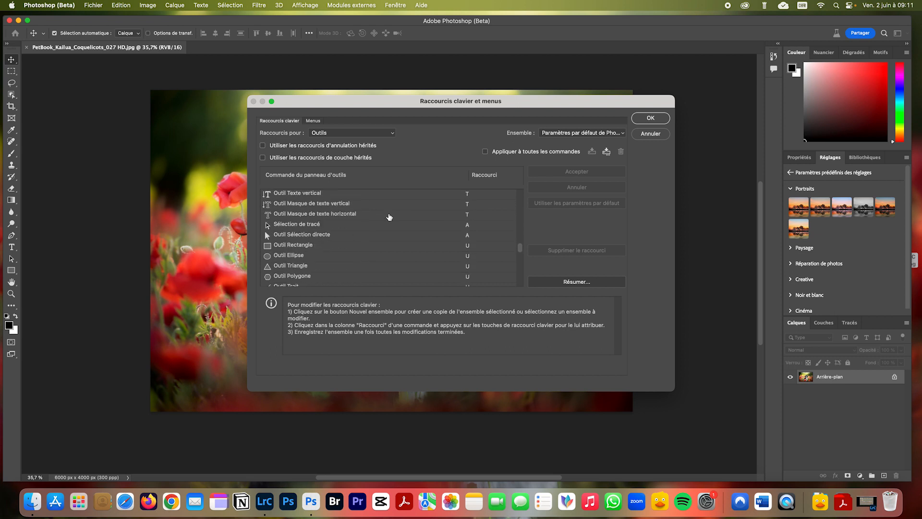
scroll(389, 217, up, 3)
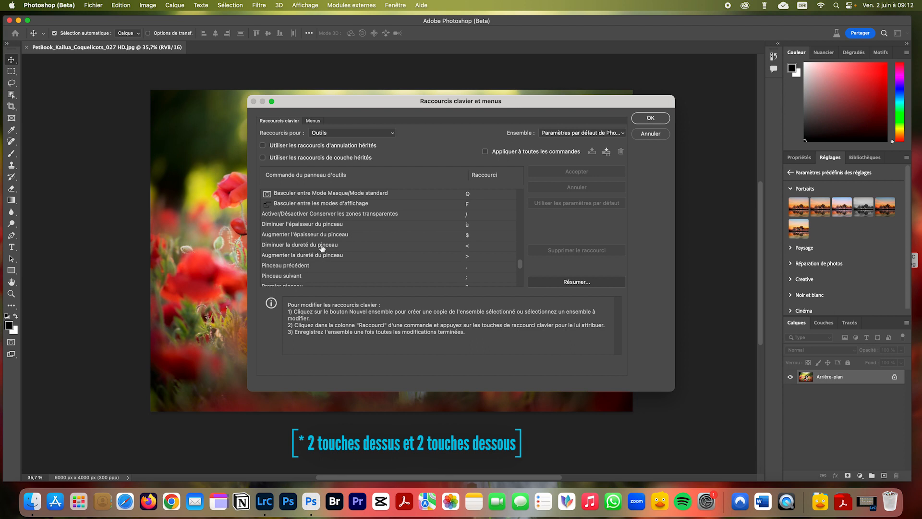
click(307, 226)
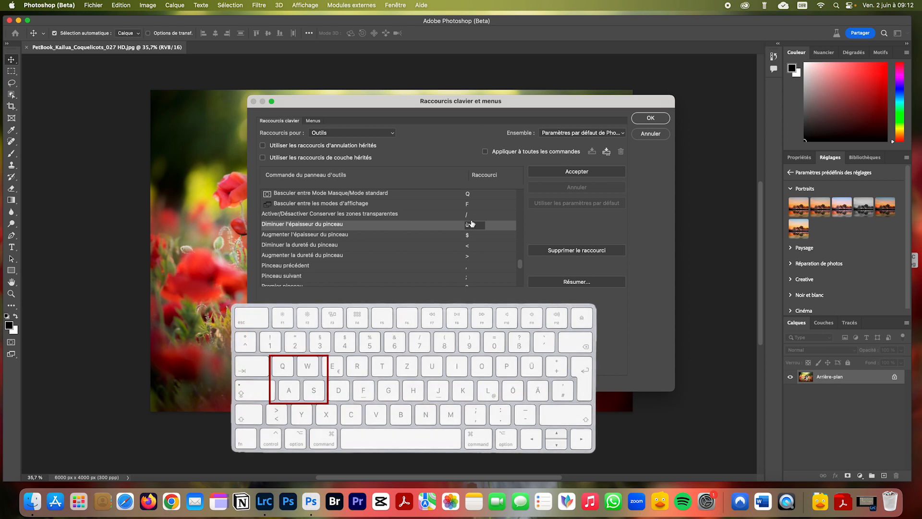
click(472, 224)
key(q)
click(335, 237)
key(w)
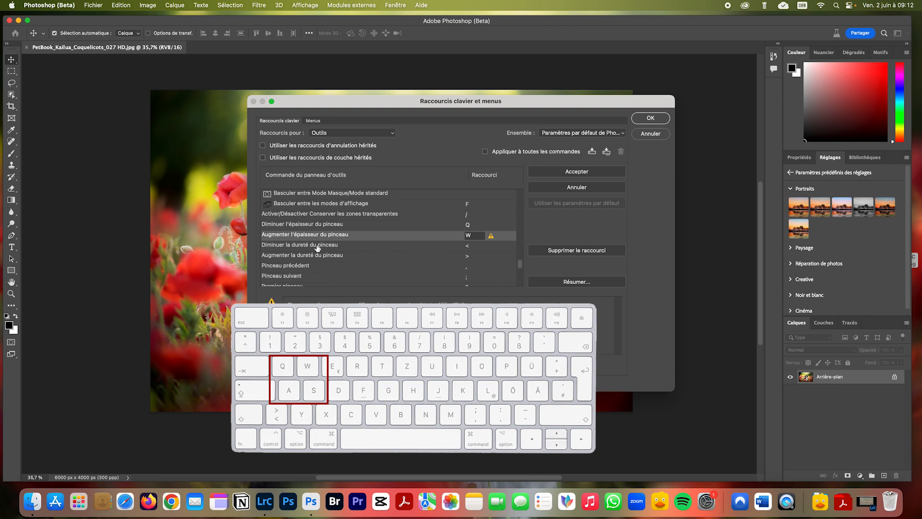
Assign A to decreasing the brush hardness and S to increasing it, and save the keyboard shortcuts
click(317, 248)
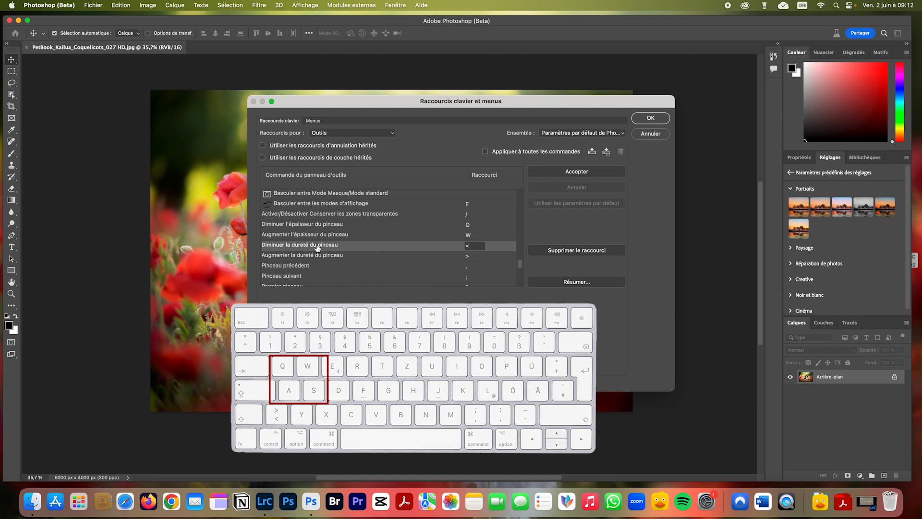
key(a)
click(331, 258)
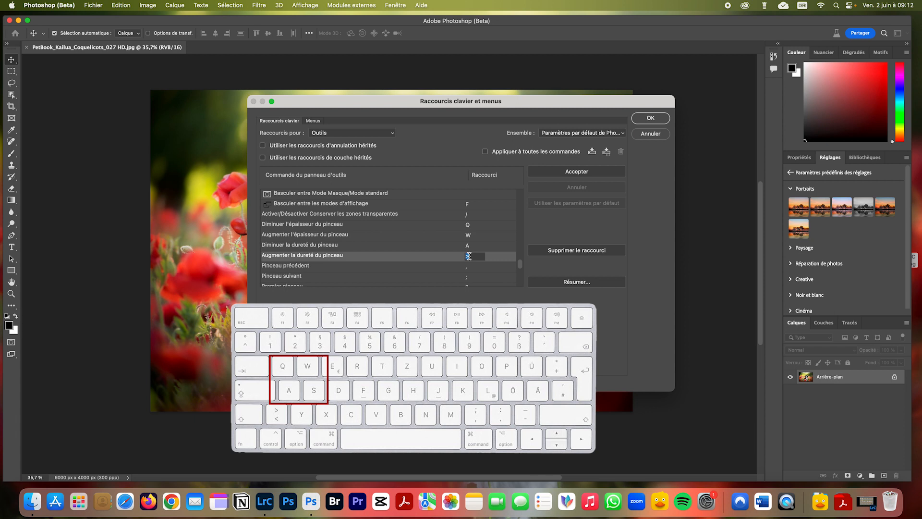
key(s)
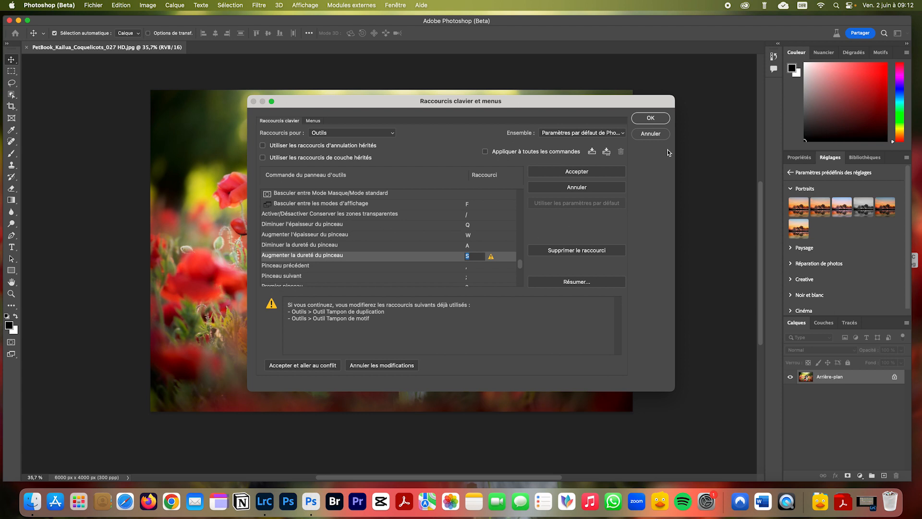
click(652, 120)
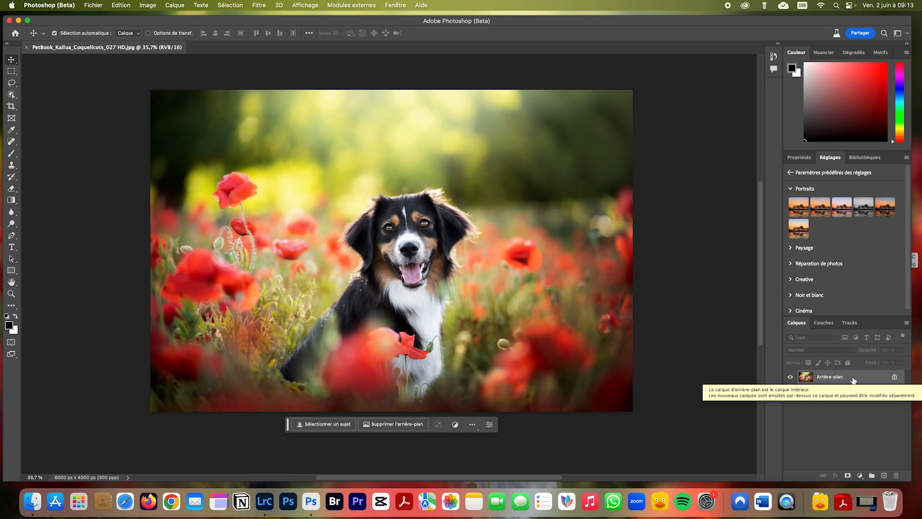
Duplicate the background layer and copy a rectangular selection around the dog's head onto a new layer
key(super+j)
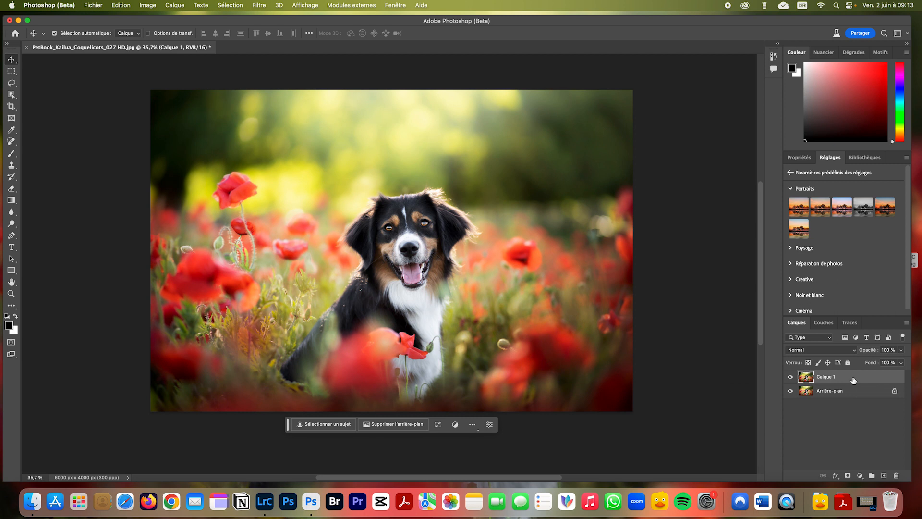
click(11, 71)
drag(308, 168, 516, 314)
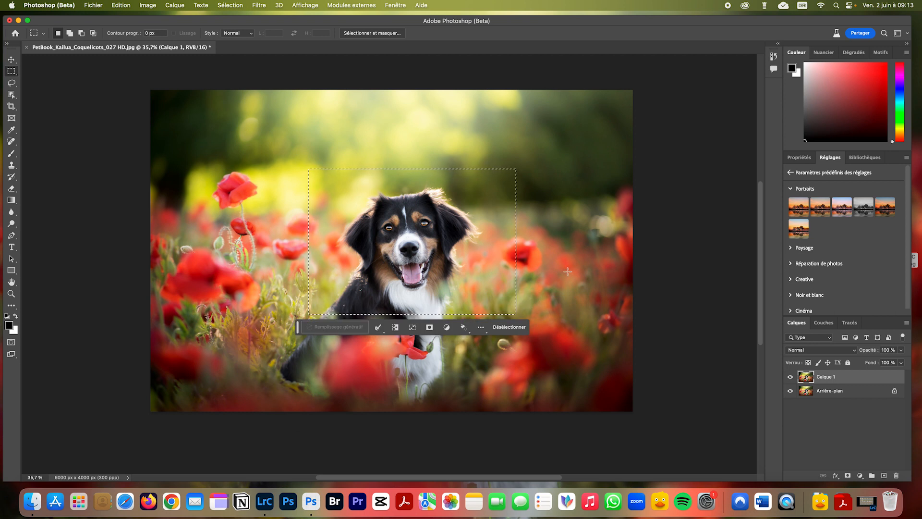
key(super+c)
key(super+v)
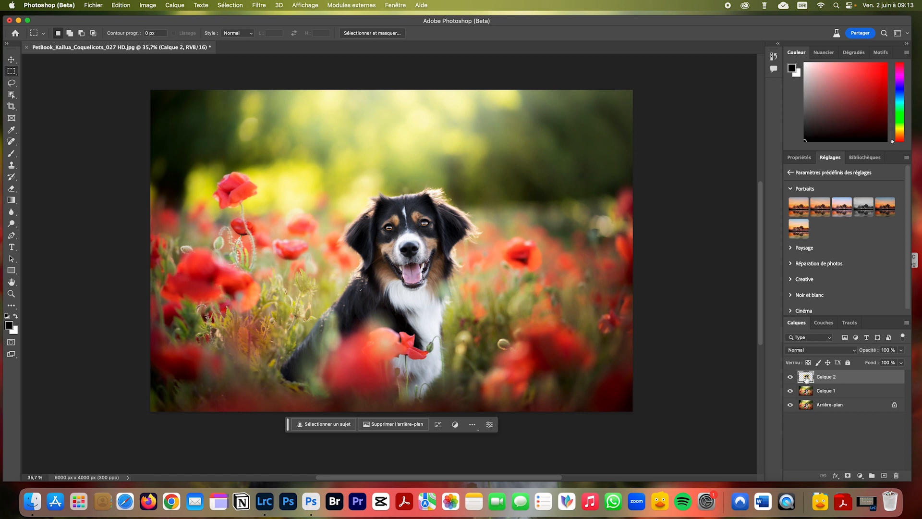
Move the pasted dog's head up and to the right, into the upper-right part of the photo
click(12, 60)
drag(408, 216, 506, 156)
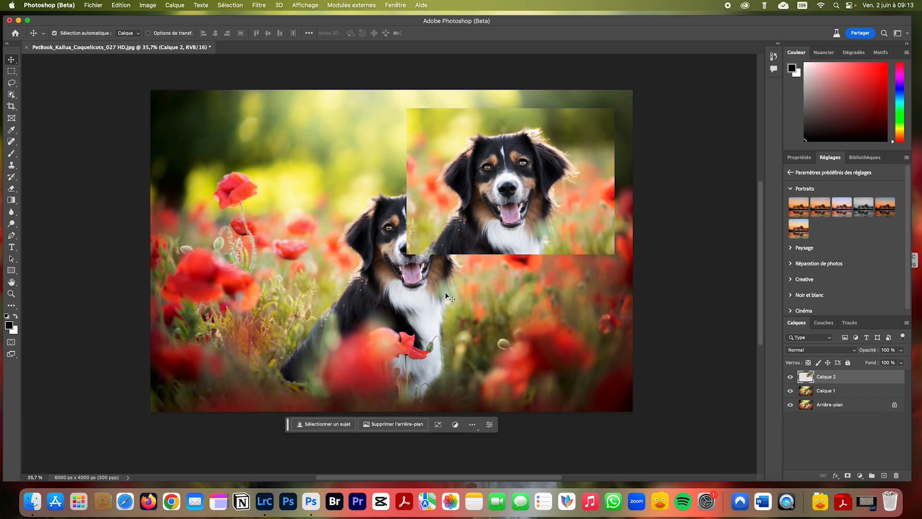
Try selecting the whole canvas and deselecting it, and lasso a round area around the dog's ear on Calque 1 and deselect it
key(super+a)
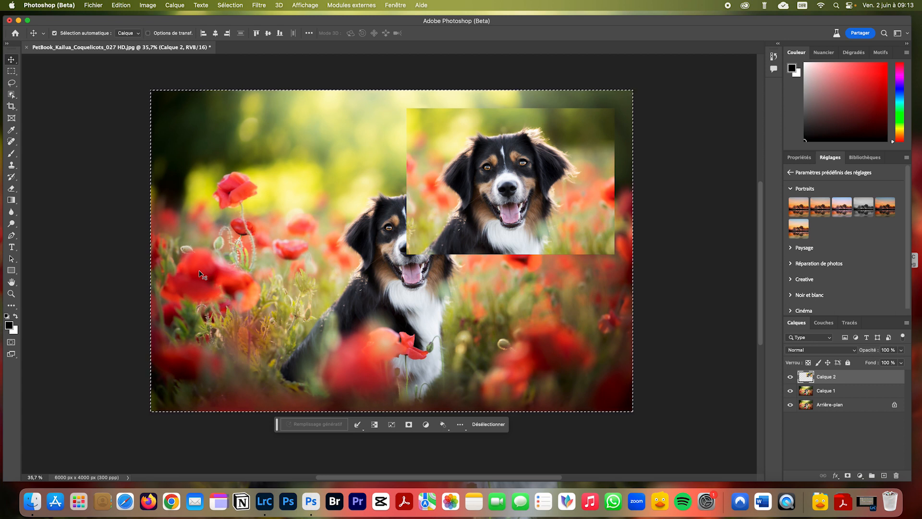
key(super+d)
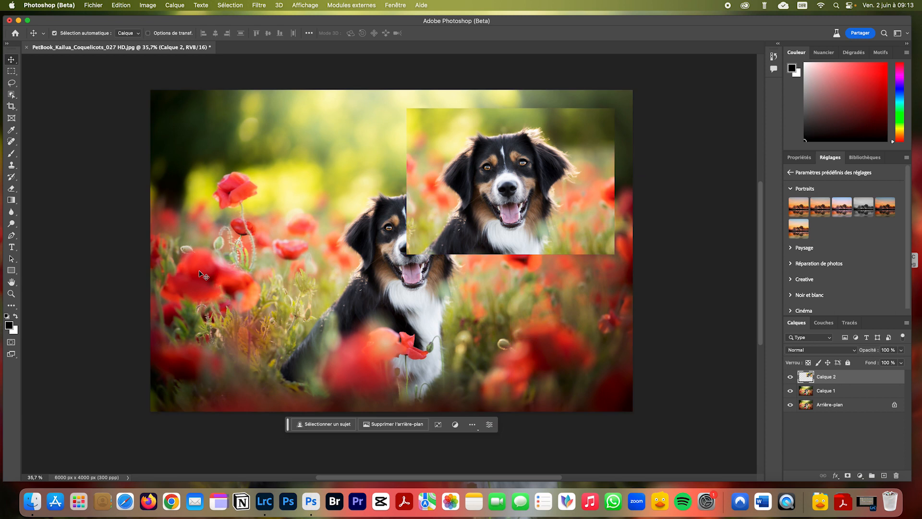
click(11, 82)
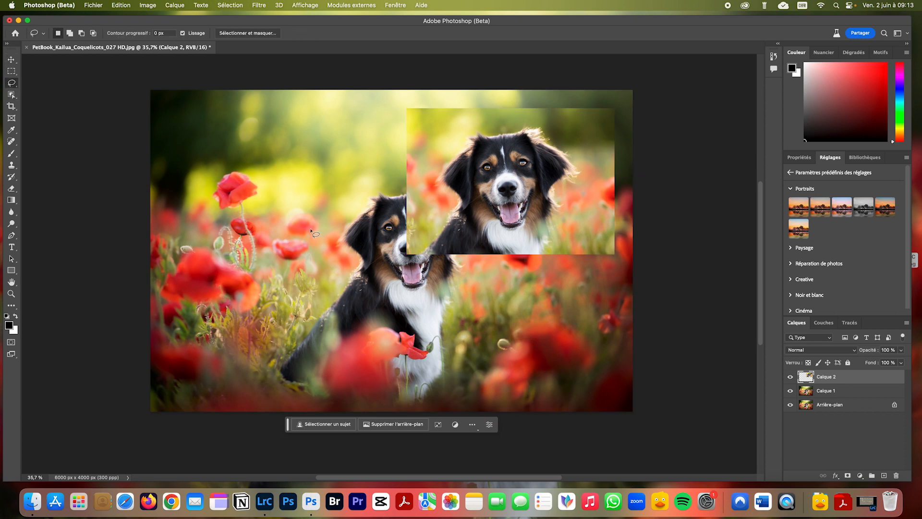
click(822, 391)
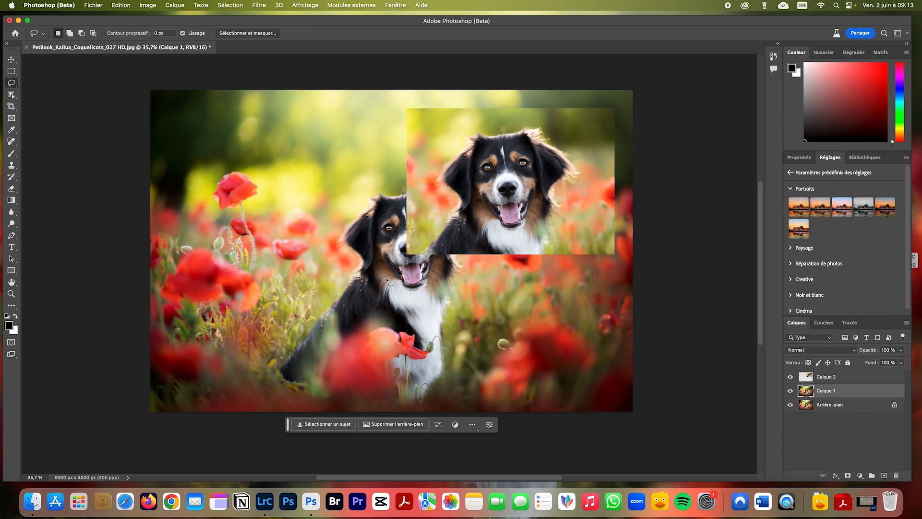
mouse_move(349, 291)
mouse_down()
mouse_move(331, 188)
mouse_move(383, 288)
mouse_move(355, 291)
mouse_up()
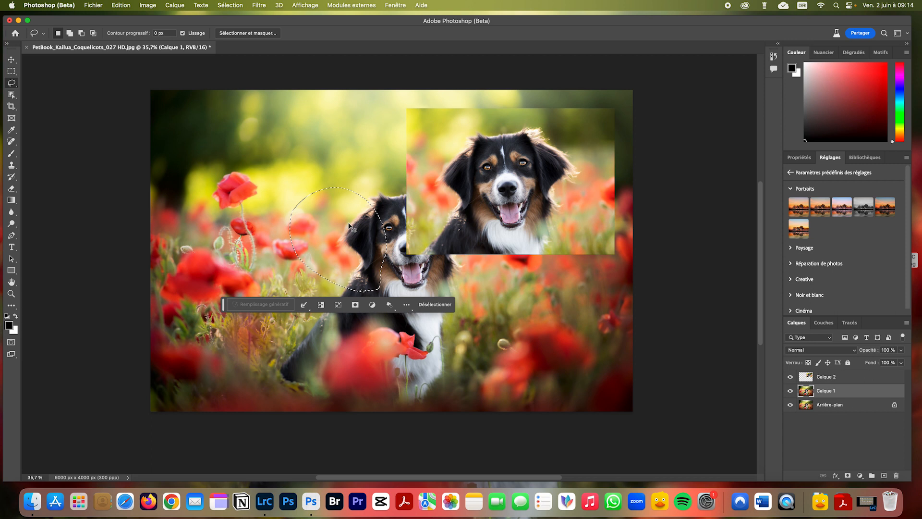
key(super+d)
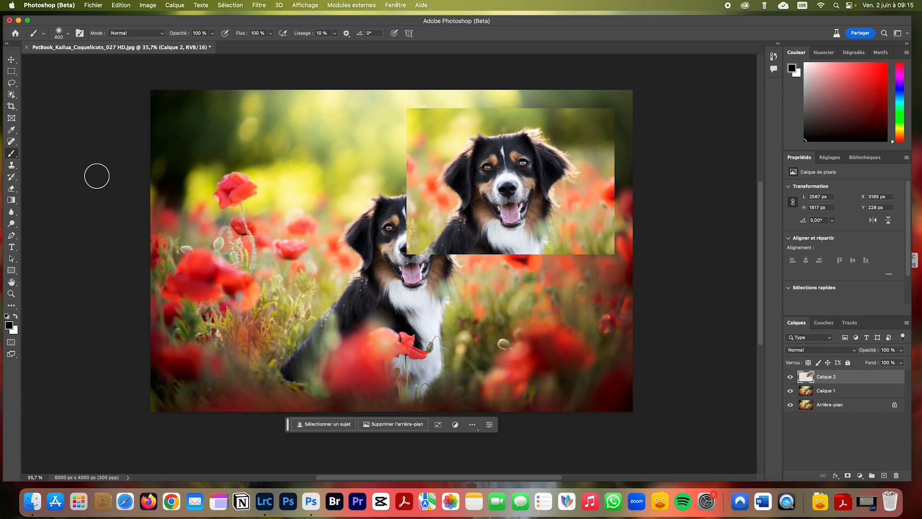
Hide and show Calque 2 again, and add a layer mask to it
click(790, 376)
click(790, 377)
click(848, 475)
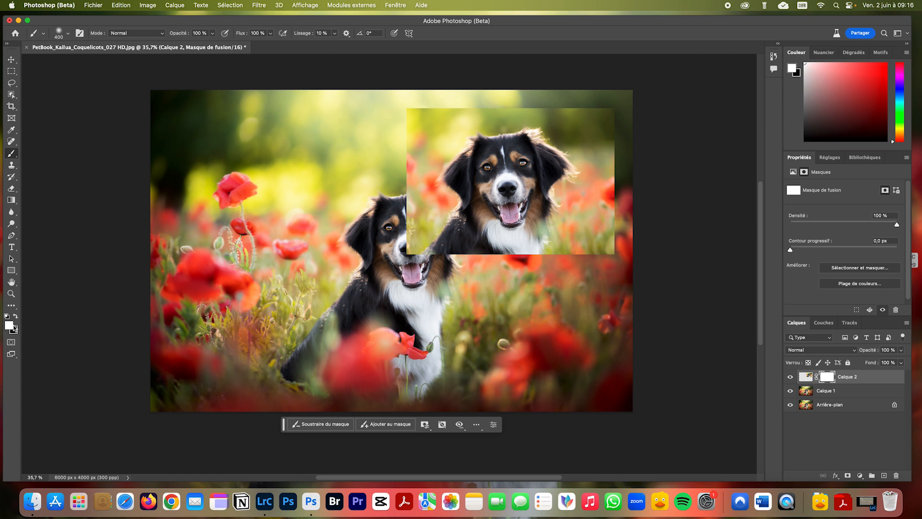
Paint black on the mask of Calque 2 over its lower-left part to hide it, and restore it by painting white
key(x)
key(x)
key(x)
mouse_move(398, 241)
mouse_down()
mouse_move(421, 255)
mouse_move(398, 208)
mouse_move(425, 235)
mouse_move(399, 183)
mouse_move(453, 271)
mouse_move(415, 202)
mouse_move(453, 222)
mouse_move(445, 198)
mouse_move(466, 218)
mouse_move(472, 267)
mouse_move(510, 279)
mouse_up()
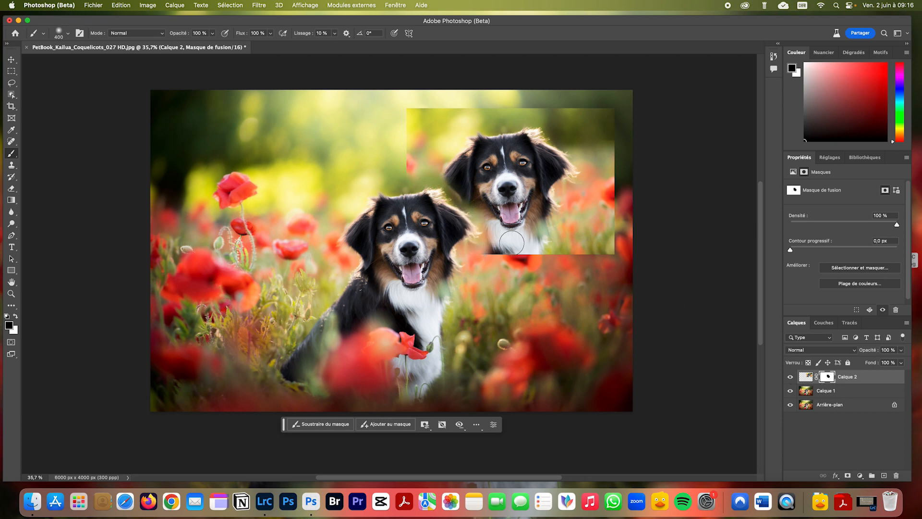
key(x)
mouse_move(476, 217)
mouse_down()
mouse_move(427, 206)
mouse_move(432, 192)
mouse_move(417, 226)
mouse_move(475, 258)
mouse_move(424, 238)
mouse_move(418, 218)
mouse_move(471, 245)
mouse_move(485, 235)
mouse_up()
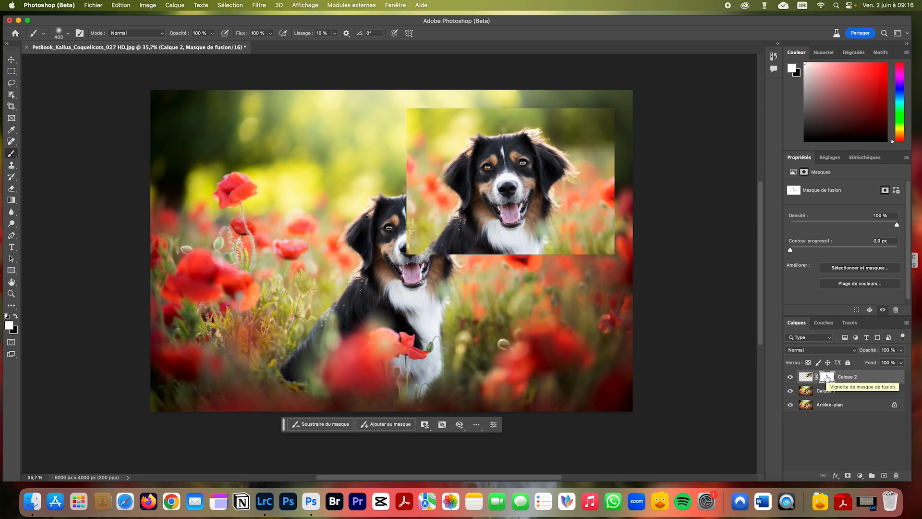
Swap the foreground and background colours, and delete Calque 2 together with its mask
key(x)
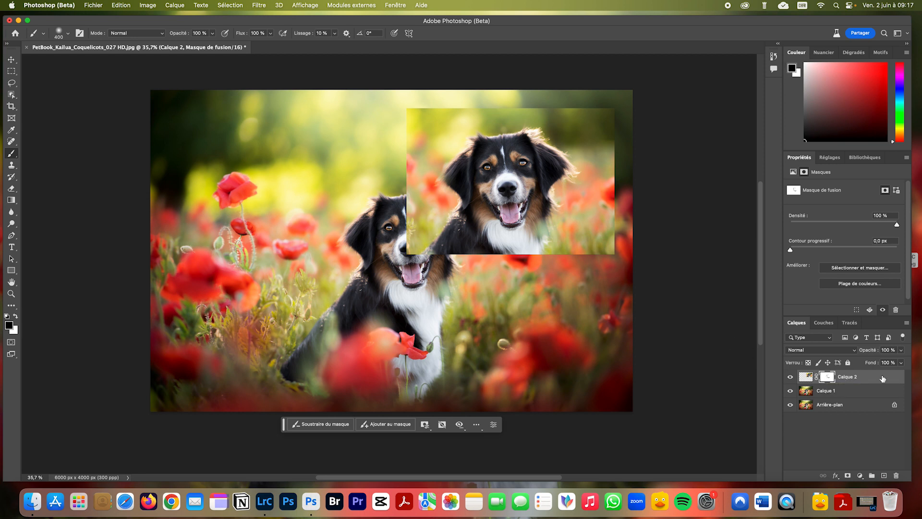
drag(876, 379, 895, 475)
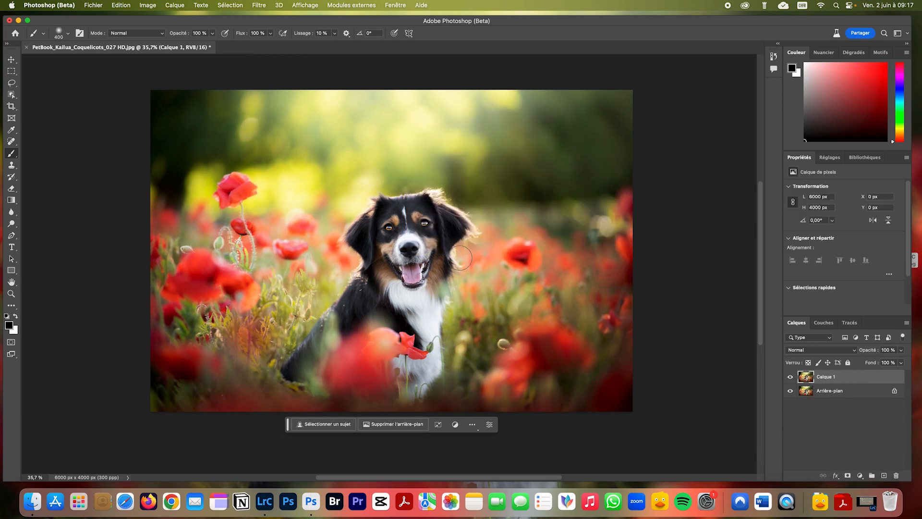
Lighten the tan patches above both of the dog's eyes on Calque 1 with the Dodge tool, using midtones at 50 % exposure
scroll(444, 248, up, 3)
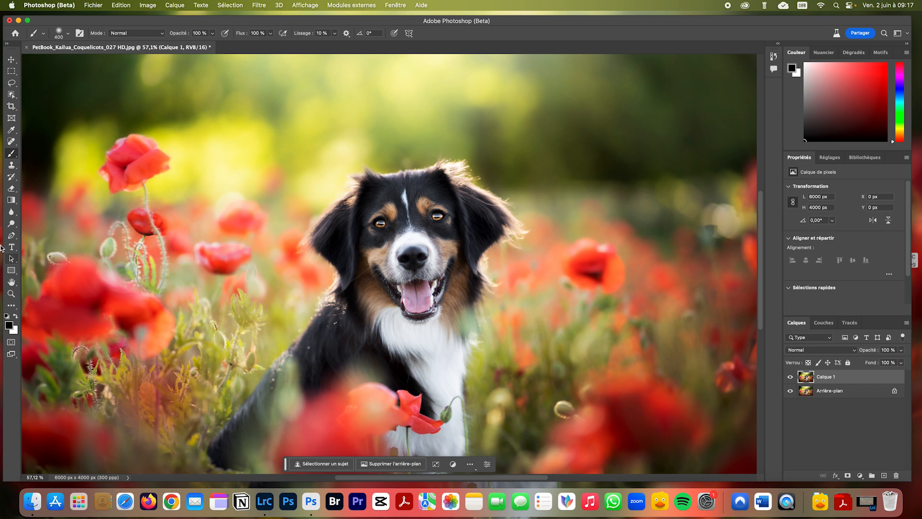
drag(13, 225, 58, 226)
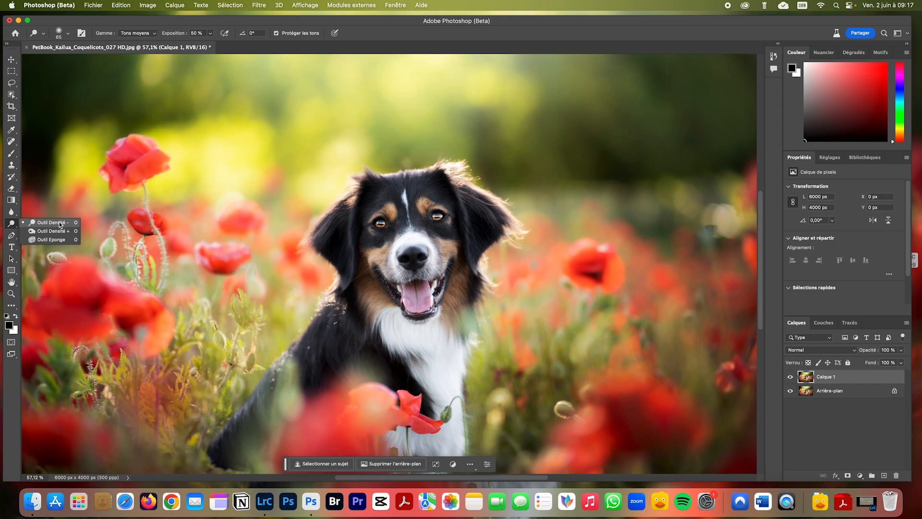
click(60, 224)
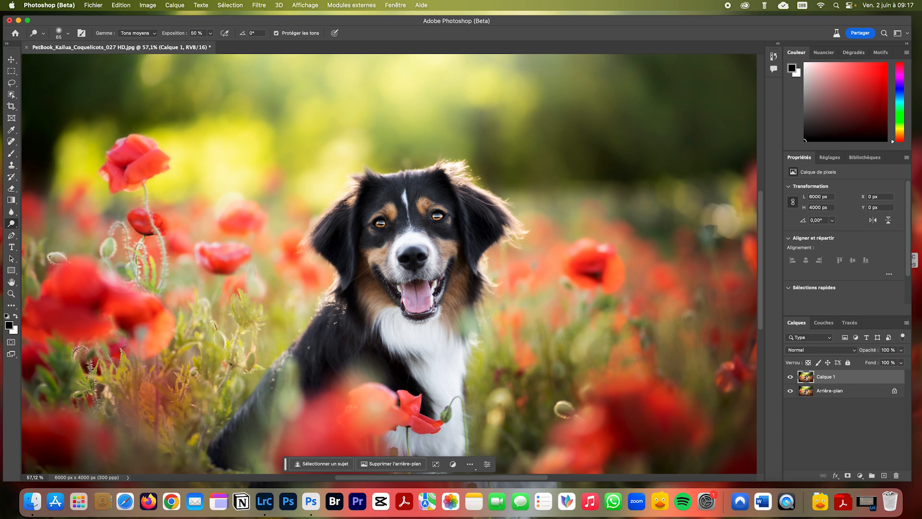
click(12, 224)
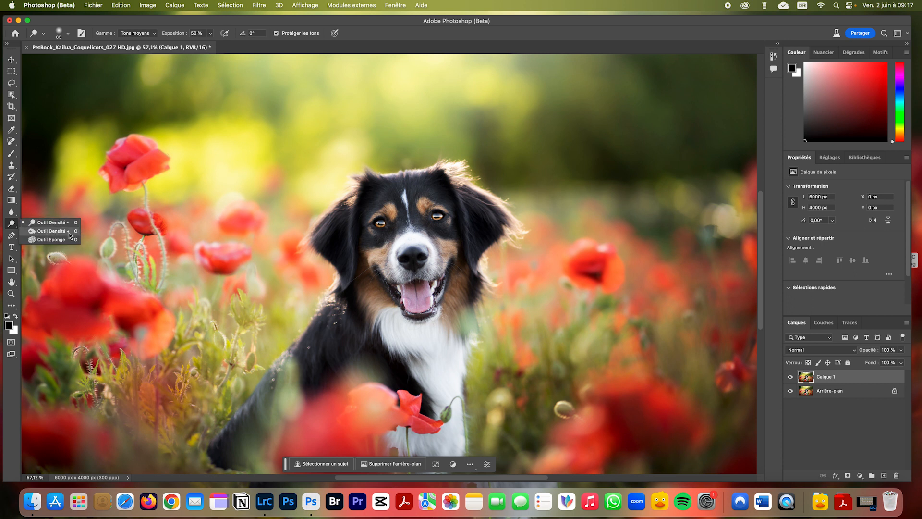
click(52, 231)
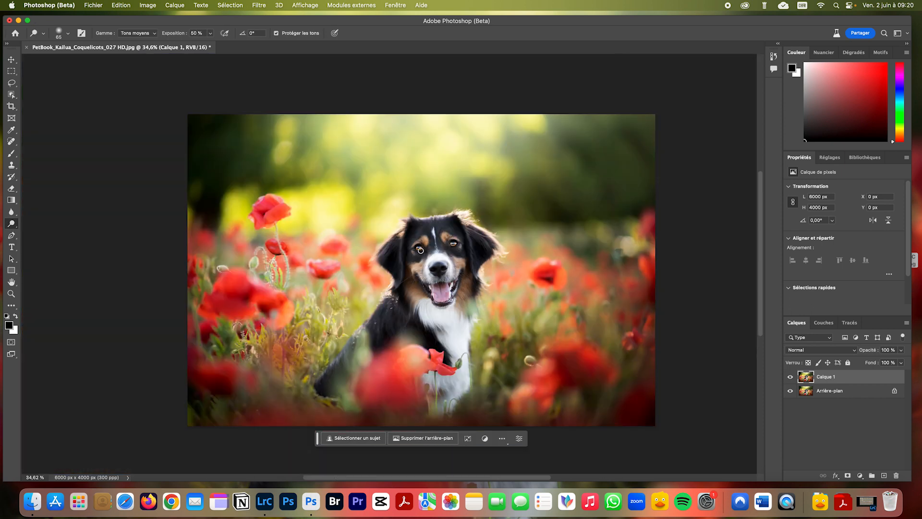
scroll(420, 250, up, 3)
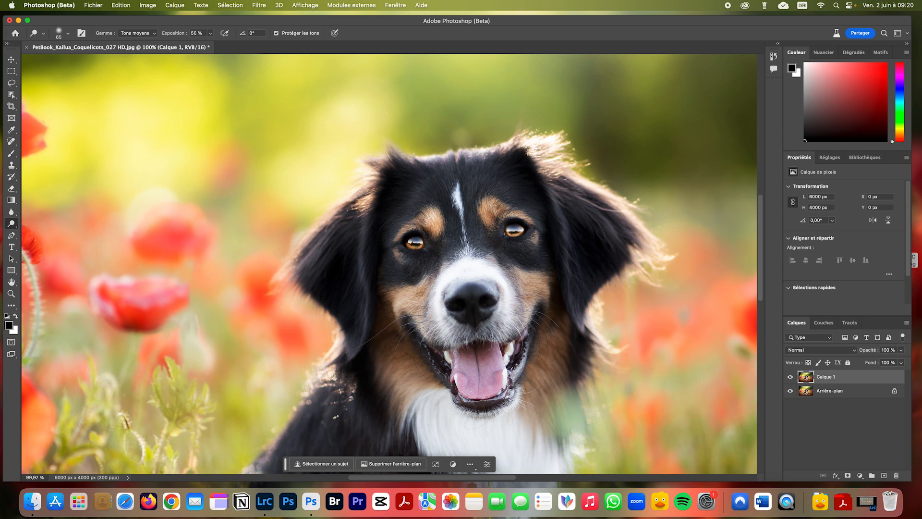
mouse_move(488, 215)
mouse_down()
mouse_move(487, 206)
mouse_move(497, 209)
mouse_move(487, 223)
mouse_move(498, 210)
mouse_move(487, 209)
mouse_move(490, 218)
mouse_move(485, 212)
mouse_up()
mouse_move(425, 222)
mouse_down()
mouse_move(435, 237)
mouse_move(432, 201)
mouse_move(436, 225)
mouse_up()
mouse_move(488, 208)
mouse_down()
mouse_move(515, 230)
mouse_move(494, 225)
mouse_move(493, 208)
mouse_move(488, 216)
mouse_move(435, 225)
mouse_up()
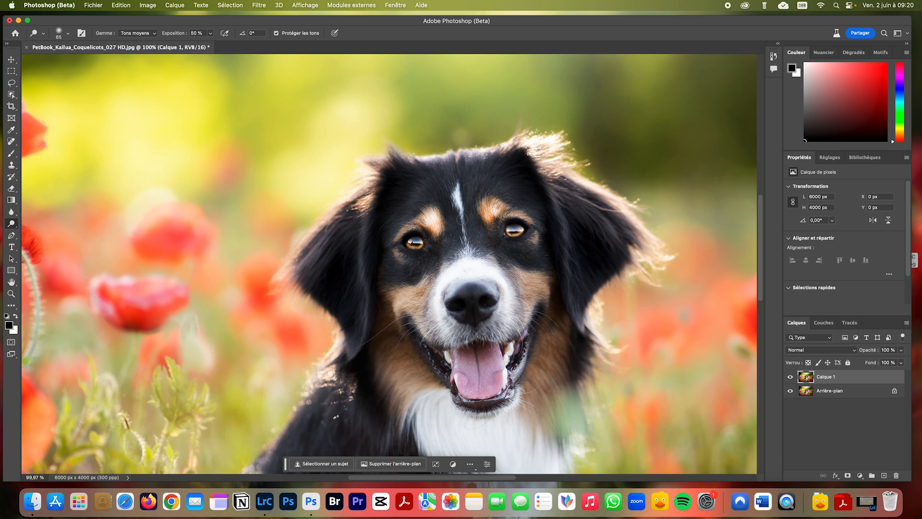
Fit the whole photo in view, zoom in and out on the dog's face, and pan closely around its eyes and head
key(super+0)
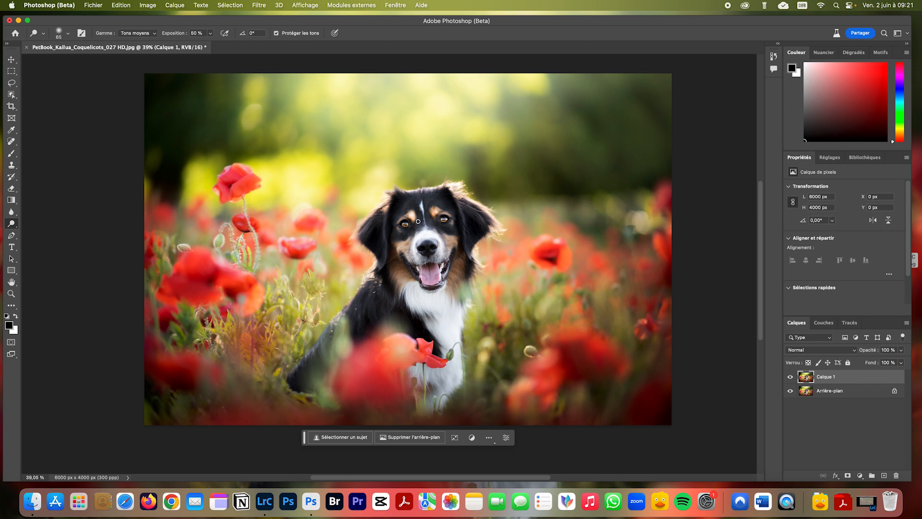
scroll(418, 222, up, 5)
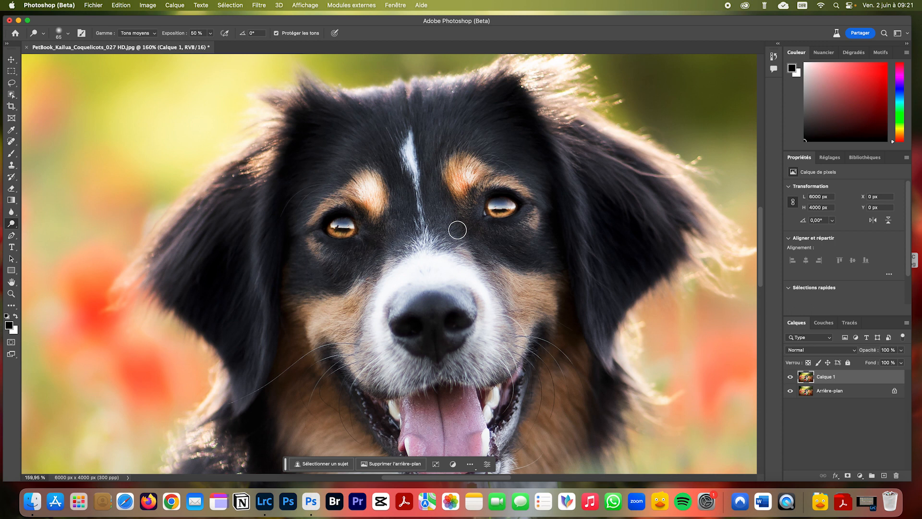
scroll(457, 230, down, 4)
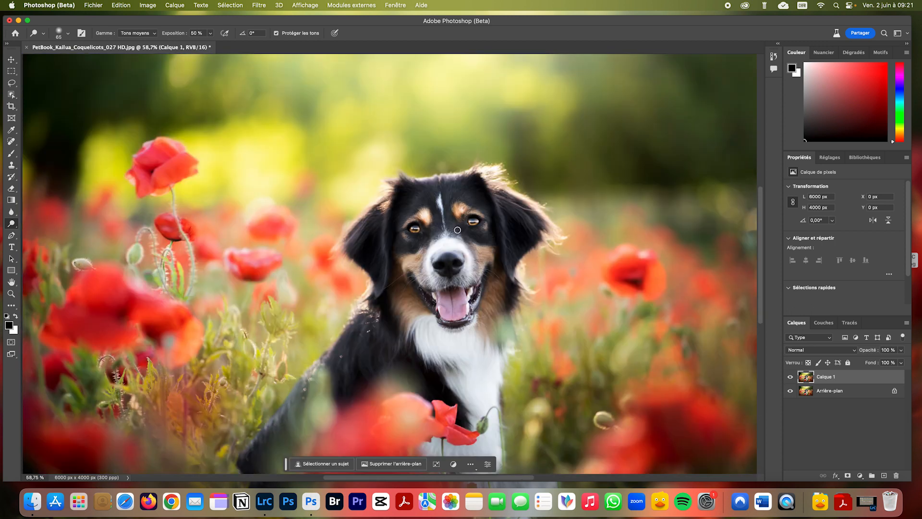
scroll(457, 230, up, 6)
scroll(457, 230, down, 2)
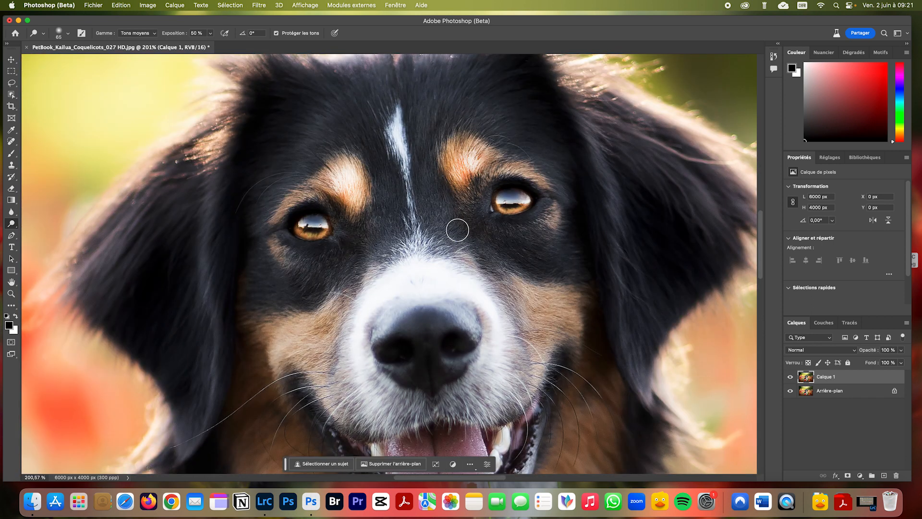
key(space)
drag(303, 234, 267, 237)
drag(454, 290, 301, 436)
drag(585, 181, 524, 325)
drag(434, 348, 534, 123)
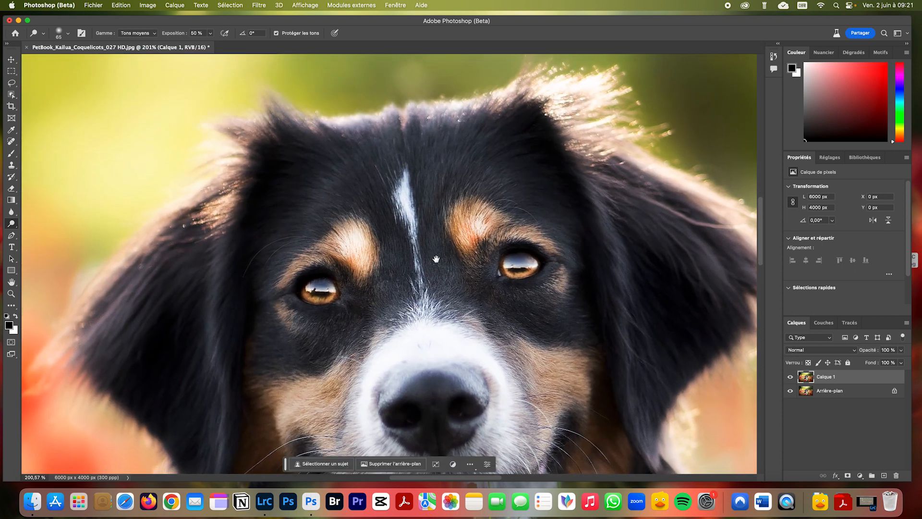
drag(436, 260, 534, 71)
drag(452, 273, 429, 164)
Examine the poppies on both sides of the dog at medium zoom, go back to its face, and fit the whole photo in view
scroll(466, 172, down, 5)
drag(426, 229, 239, 287)
drag(563, 152, 398, 187)
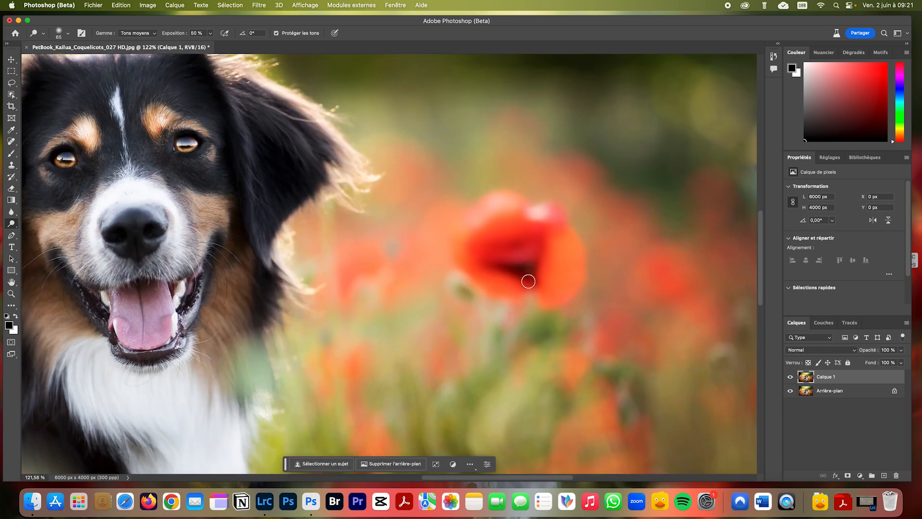
scroll(528, 281, down, 5)
drag(552, 253, 541, 151)
drag(391, 241, 590, 247)
drag(353, 214, 313, 347)
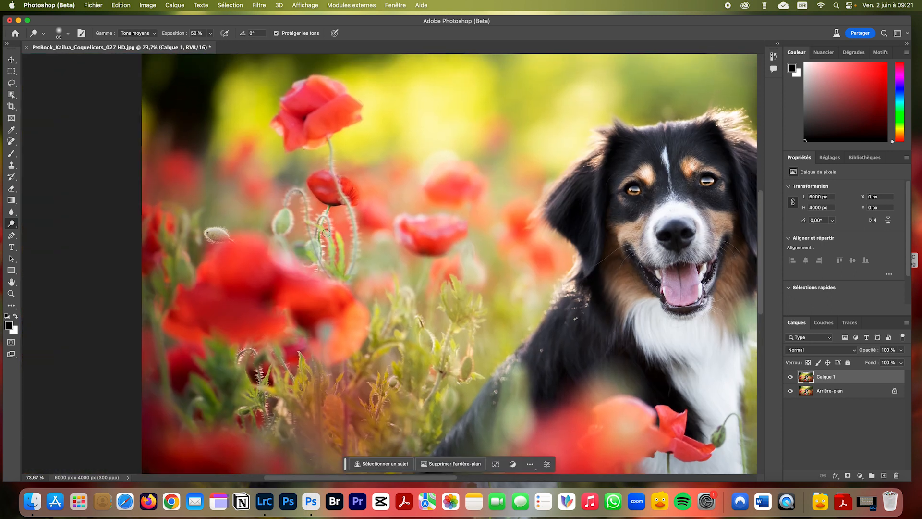
scroll(326, 233, up, 5)
drag(435, 203, 240, 257)
drag(382, 192, 164, 188)
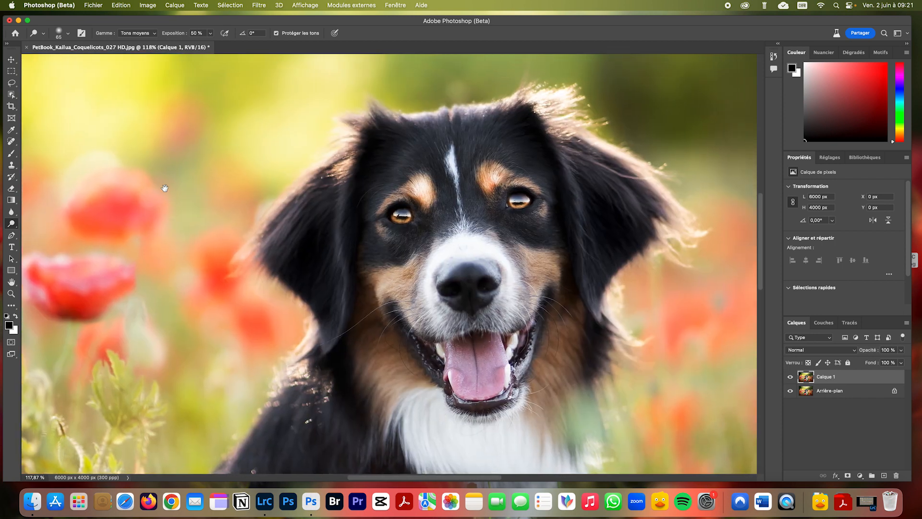
key(super+0)
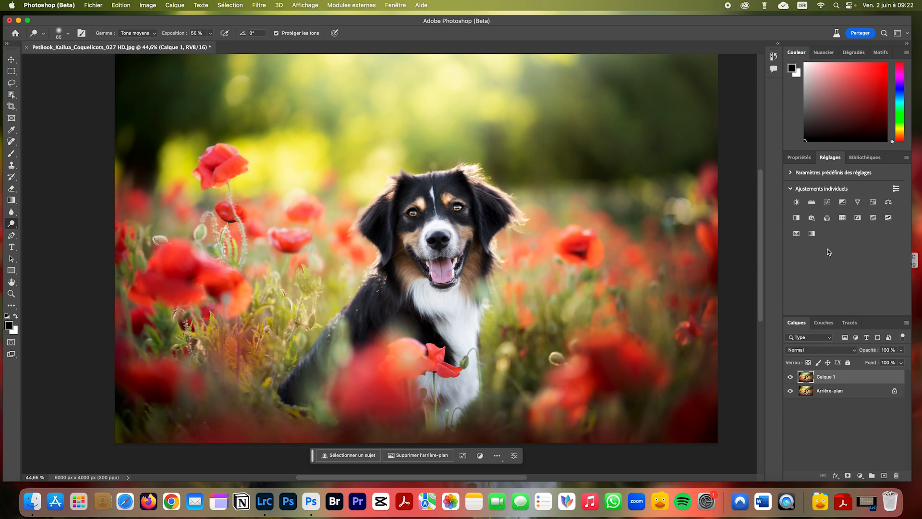
Add a black-to-white gradient map adjustment layer above Calque 1 and set its opacity to 72 %
click(811, 234)
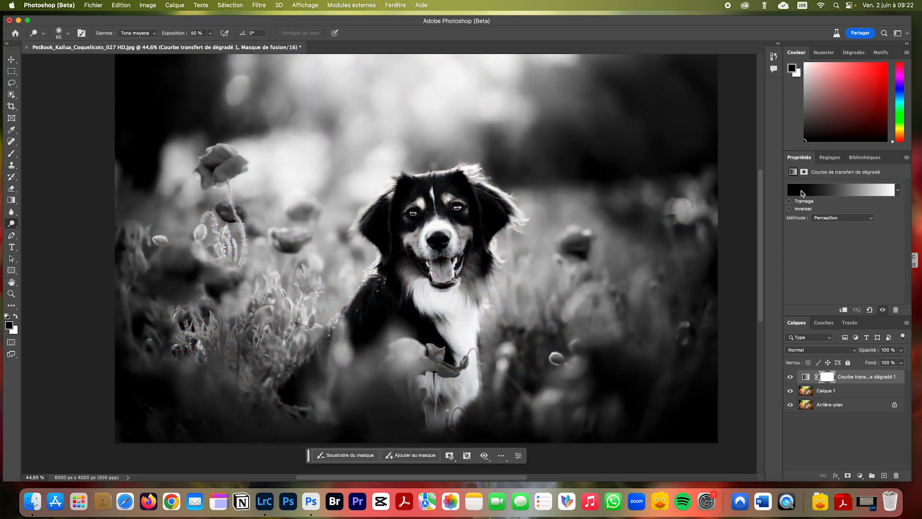
click(901, 349)
click(883, 361)
drag(875, 363, 880, 362)
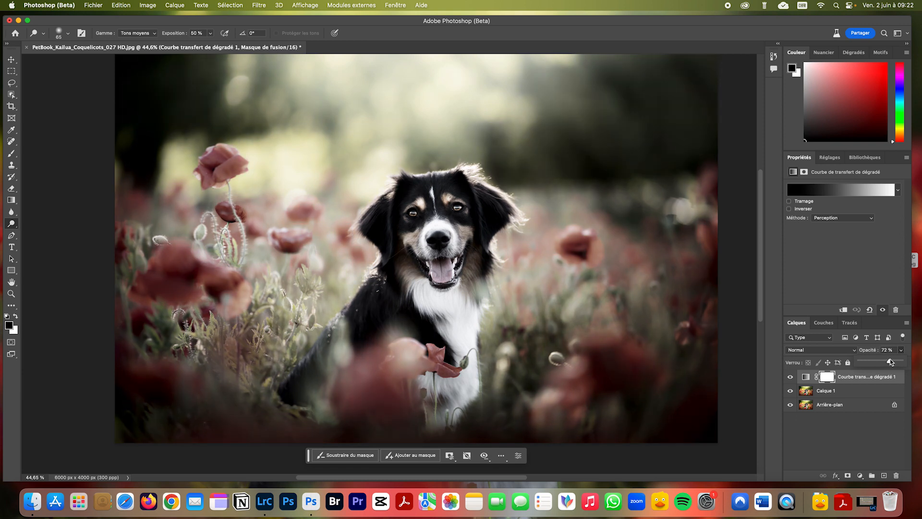
click(835, 431)
Apply the Liquify filter (Fluidité) to Calque 1, pushing the fur of both of the dog's ears outward
click(827, 392)
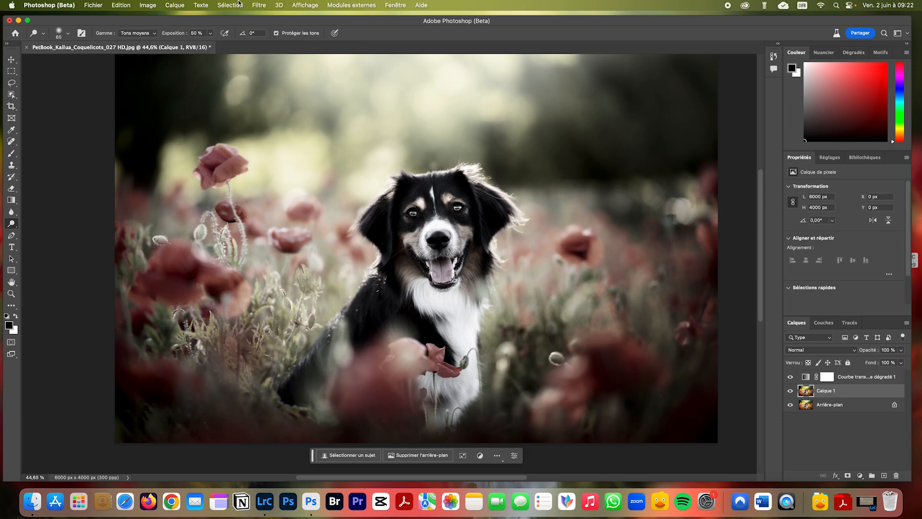
click(259, 5)
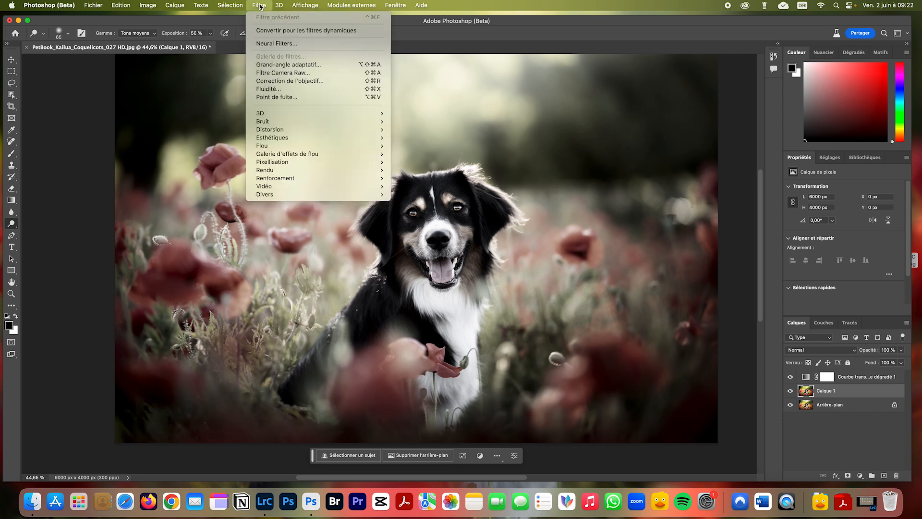
click(278, 89)
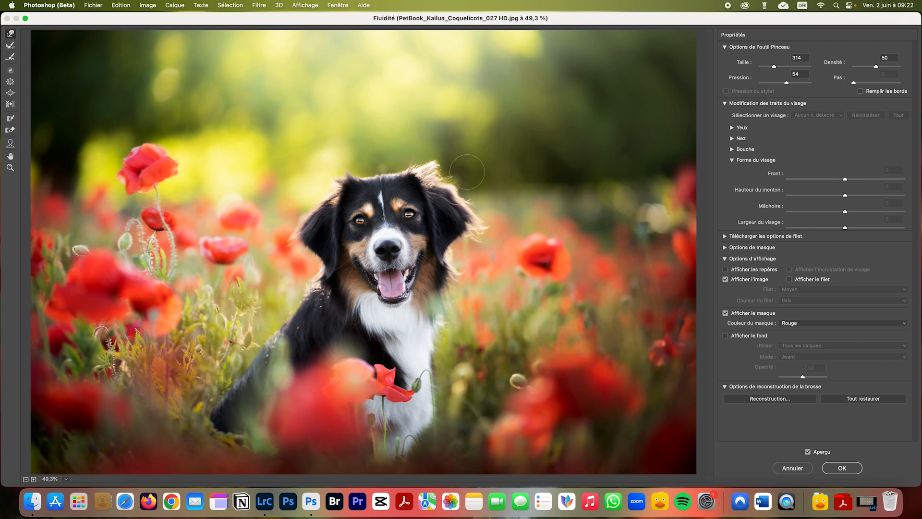
mouse_move(342, 194)
mouse_down()
mouse_move(319, 184)
mouse_move(318, 210)
mouse_move(279, 215)
mouse_move(304, 227)
mouse_move(280, 254)
mouse_up()
mouse_move(314, 205)
mouse_down()
mouse_move(298, 193)
mouse_move(320, 195)
mouse_move(311, 191)
mouse_move(322, 182)
mouse_move(322, 193)
mouse_move(305, 180)
mouse_move(343, 180)
mouse_move(345, 160)
mouse_up()
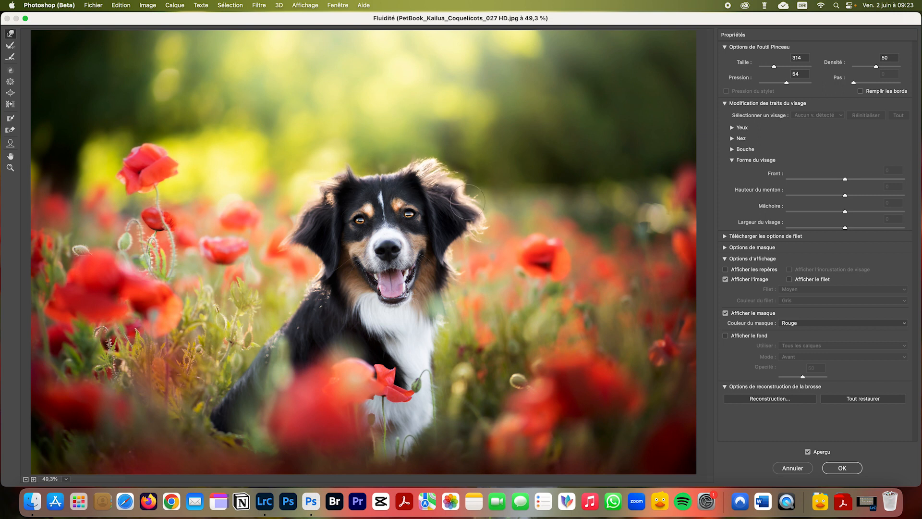
mouse_move(451, 214)
mouse_down()
mouse_move(469, 211)
mouse_move(472, 231)
mouse_up()
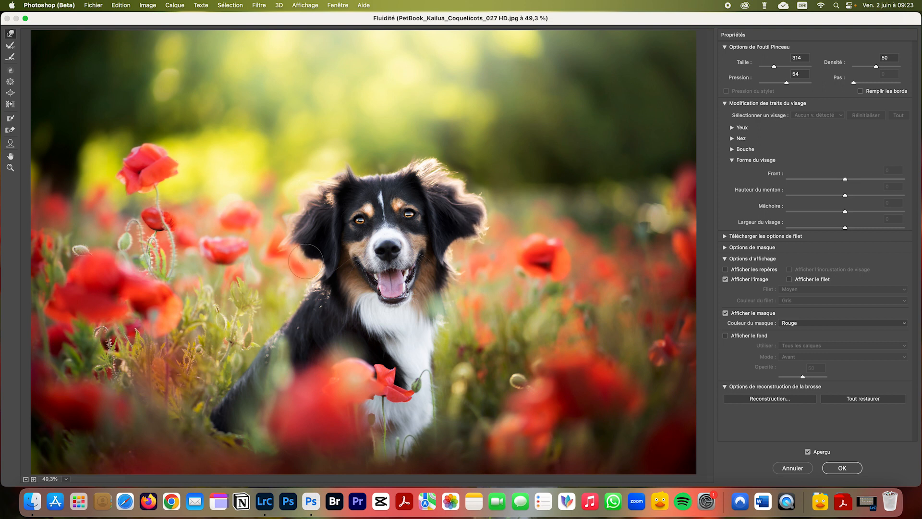
click(847, 465)
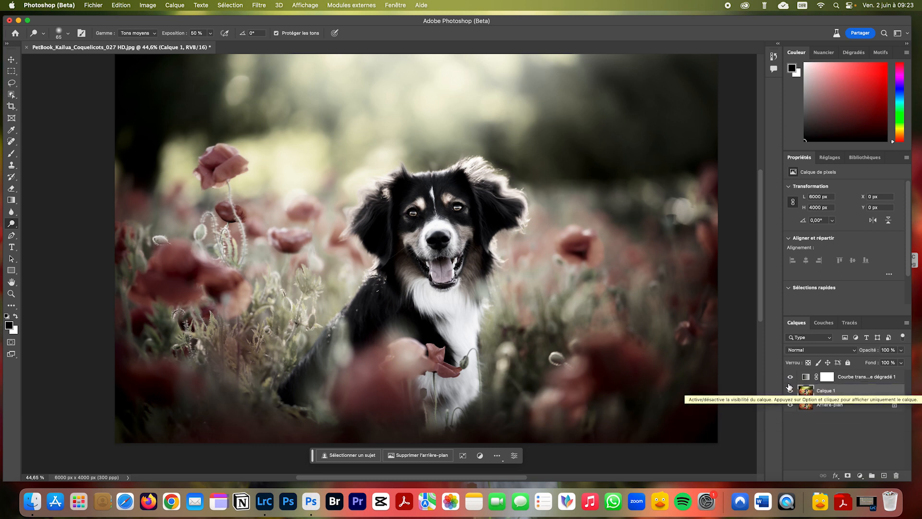
Compare the original with the edited photo by repeatedly isolating the Arrière-plan layer, ending with only that layer visible
alt+click(790, 405)
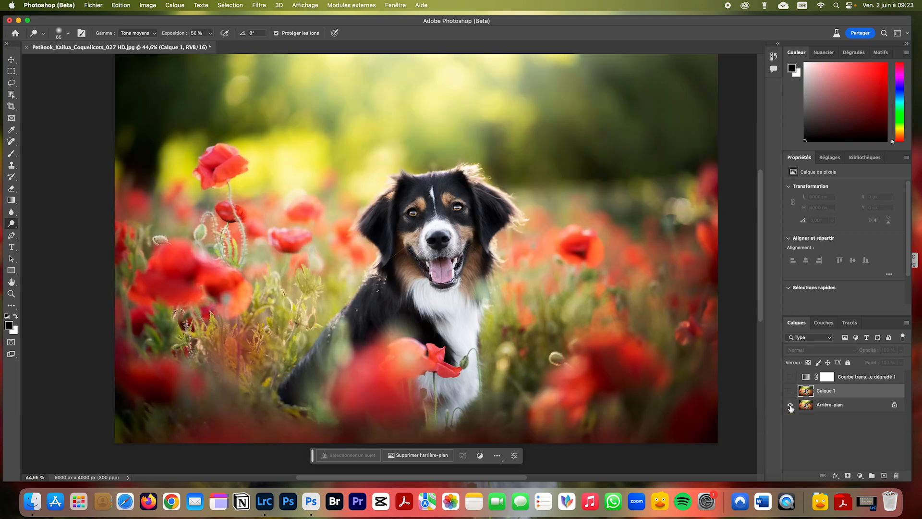
alt+click(791, 406)
alt+click(791, 407)
alt+click(791, 406)
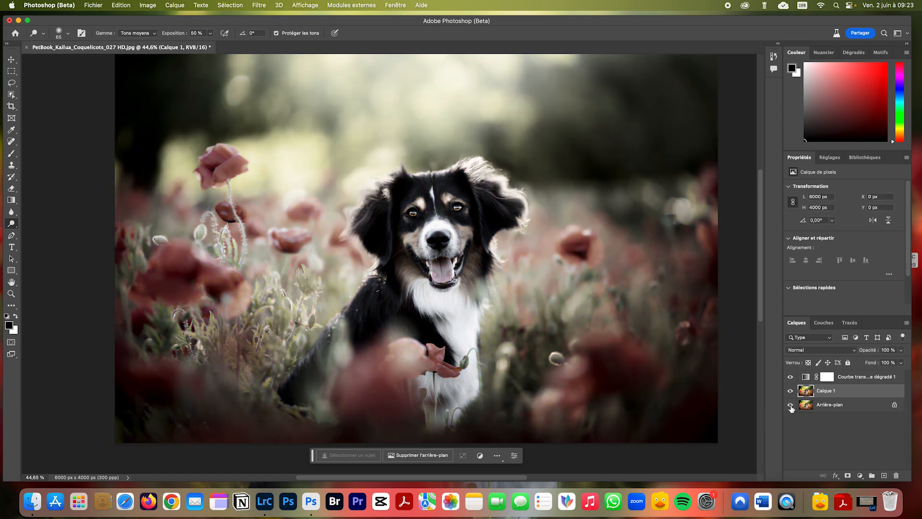
alt+click(790, 406)
alt+click(790, 406)
alt+click(791, 406)
alt+click(790, 406)
alt+click(790, 407)
alt+click(790, 407)
alt+click(790, 406)
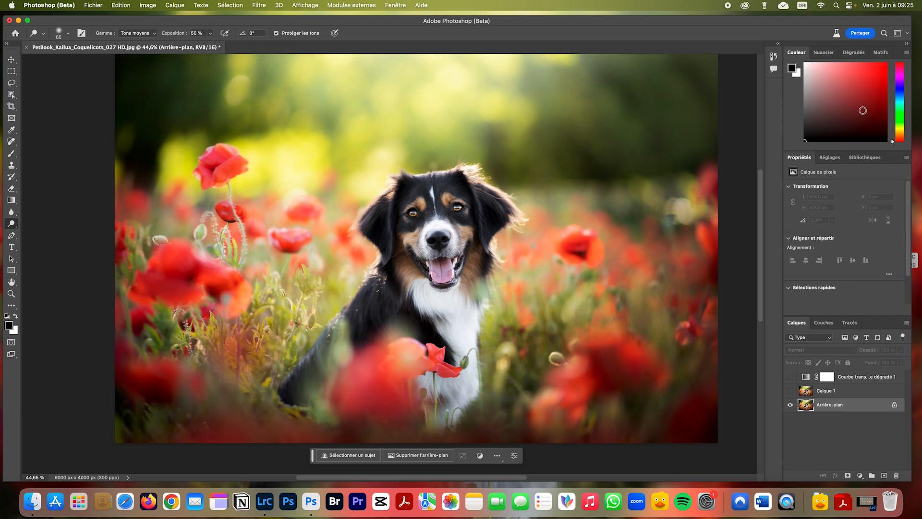
Switch between the Réglages and Propriétés panels, ending with the individual adjustments of Réglages displayed
click(827, 161)
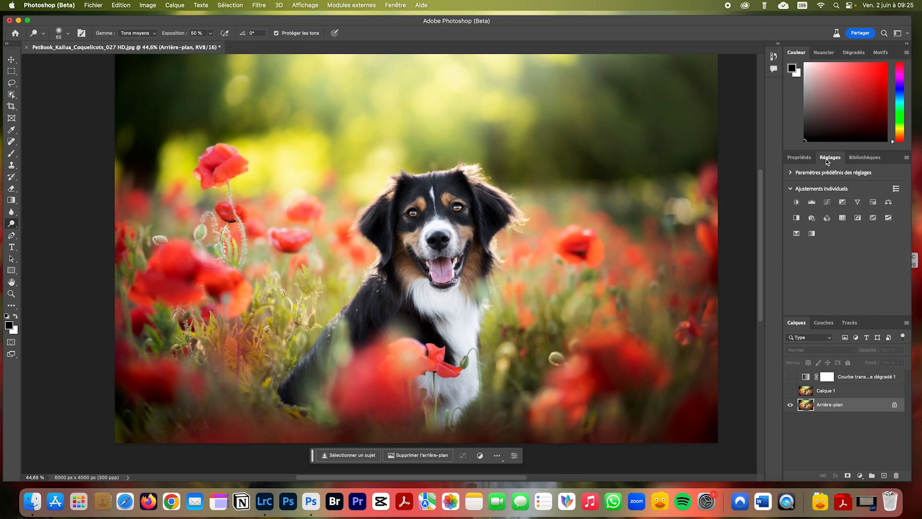
click(798, 158)
click(832, 161)
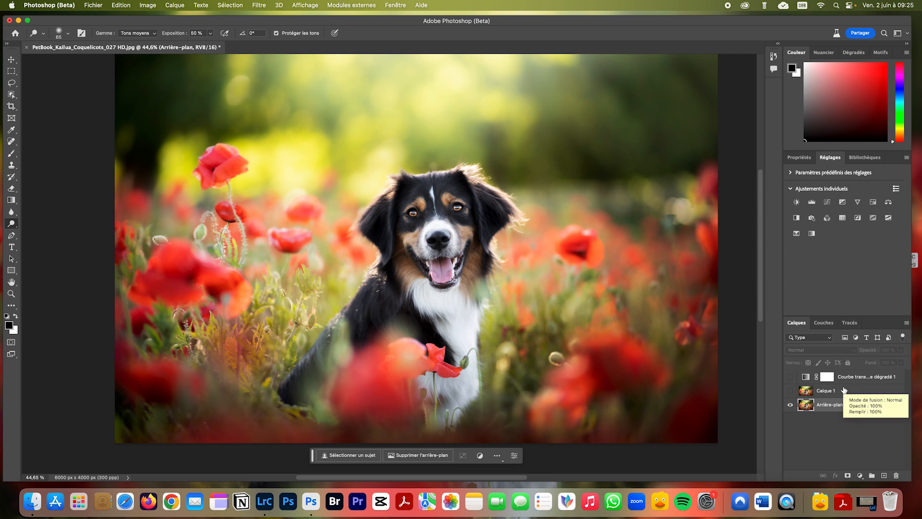
Show the Historique panel, dock it directly above the Calques panel, and collapse the remaining Commentaires panel
click(398, 6)
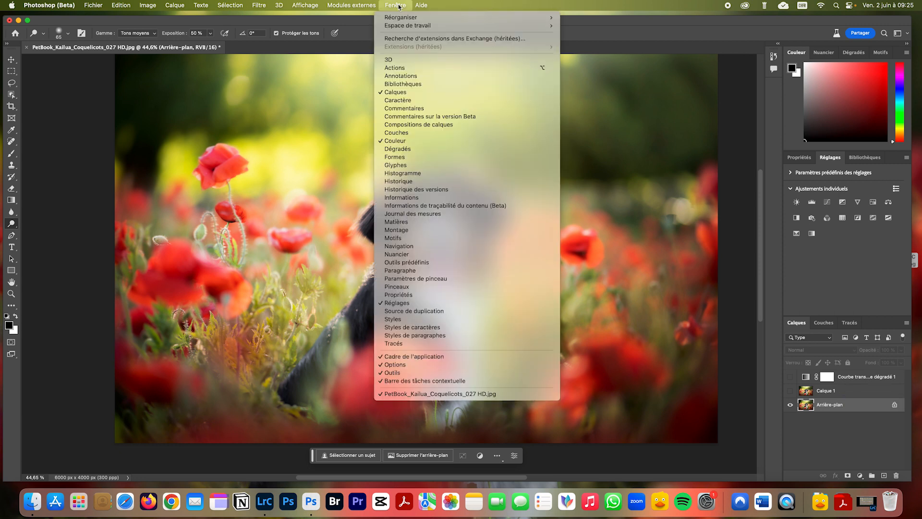
click(416, 183)
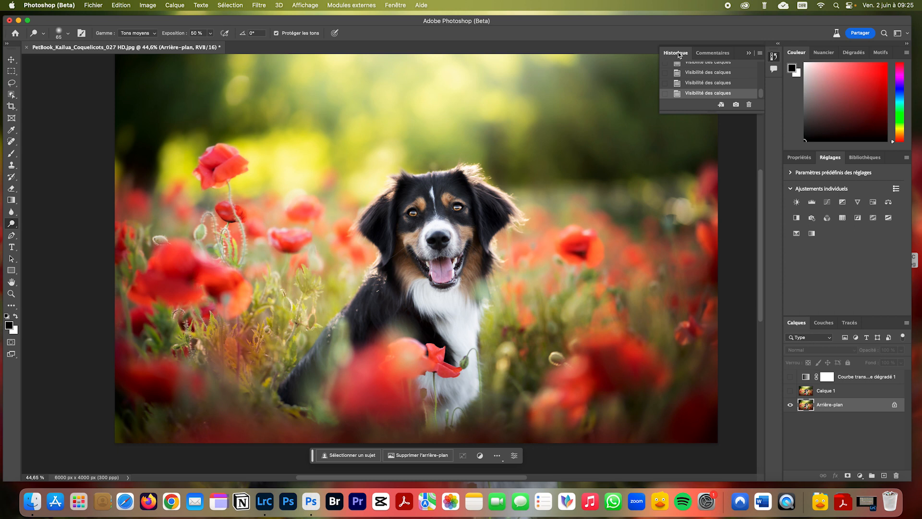
drag(678, 55, 814, 316)
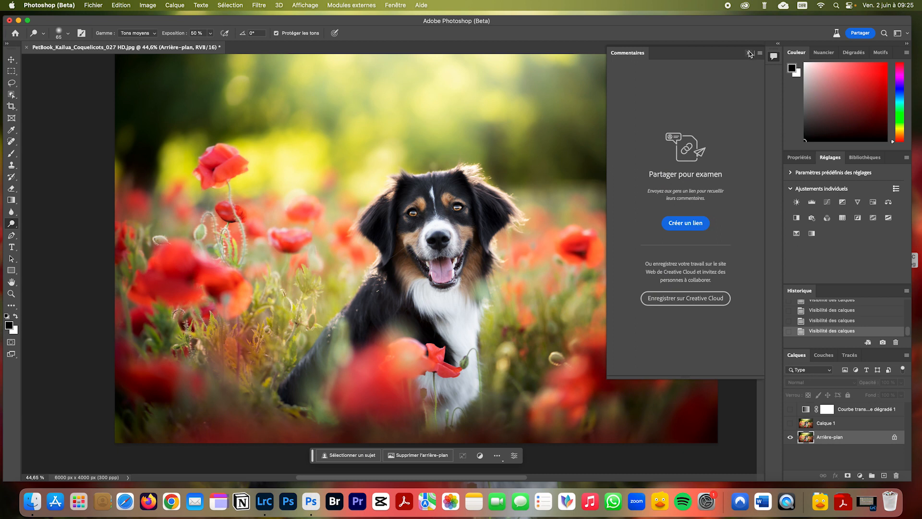
click(749, 53)
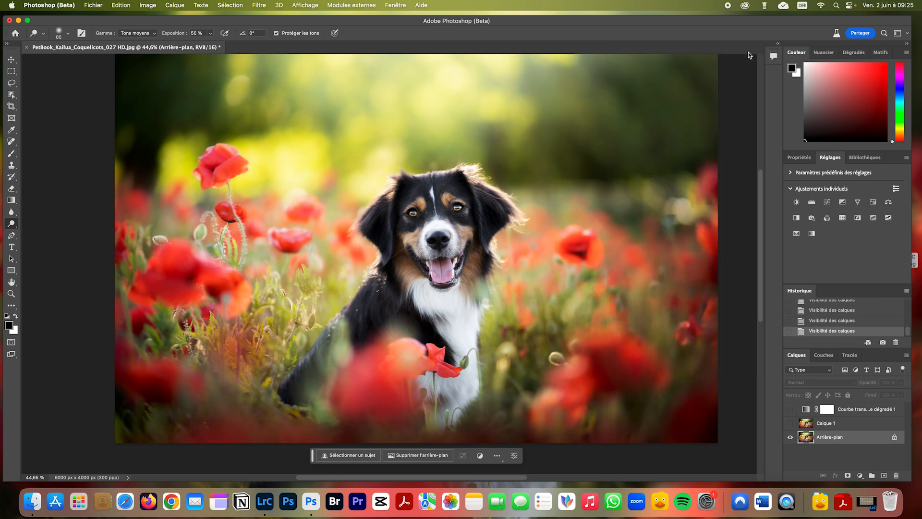
Select and show Calque 1, and take the photo back to an earlier Densité - state in the history
click(825, 425)
click(790, 423)
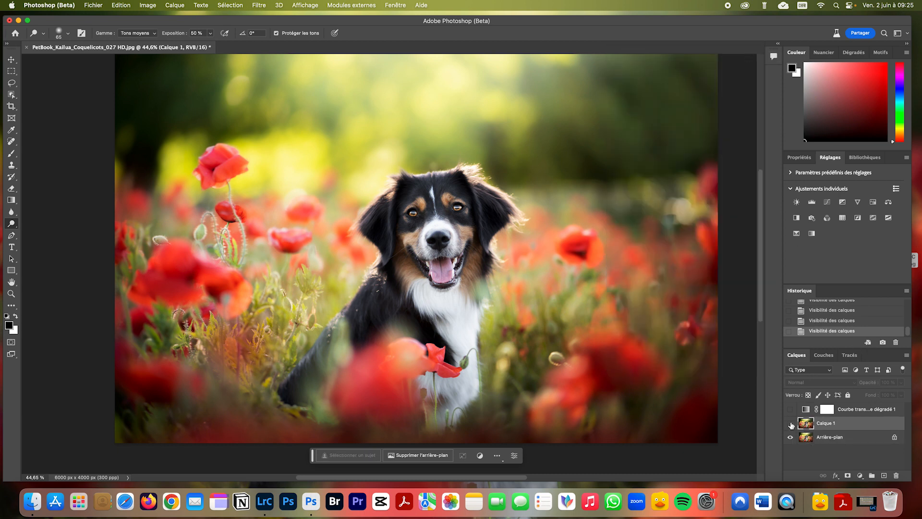
scroll(855, 320, up, 5)
scroll(855, 321, up, 3)
click(848, 320)
scroll(848, 319, up, 3)
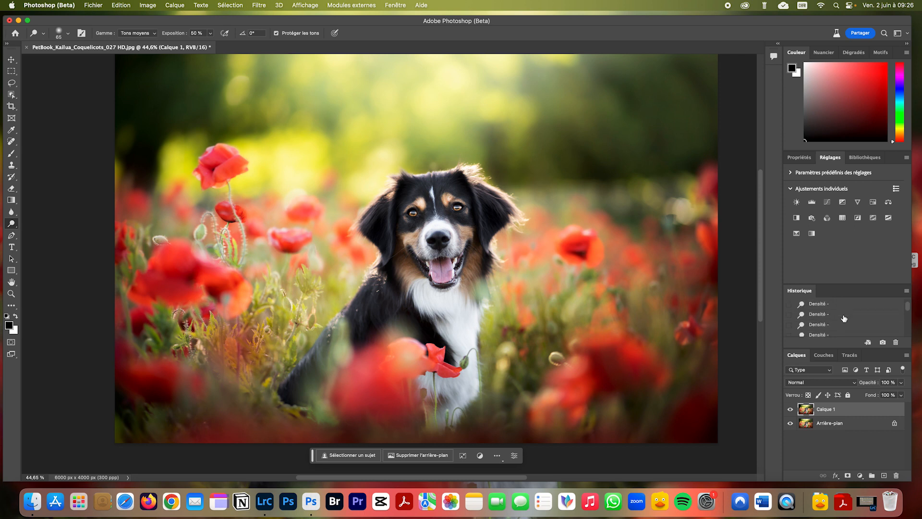
scroll(843, 318, down, 3)
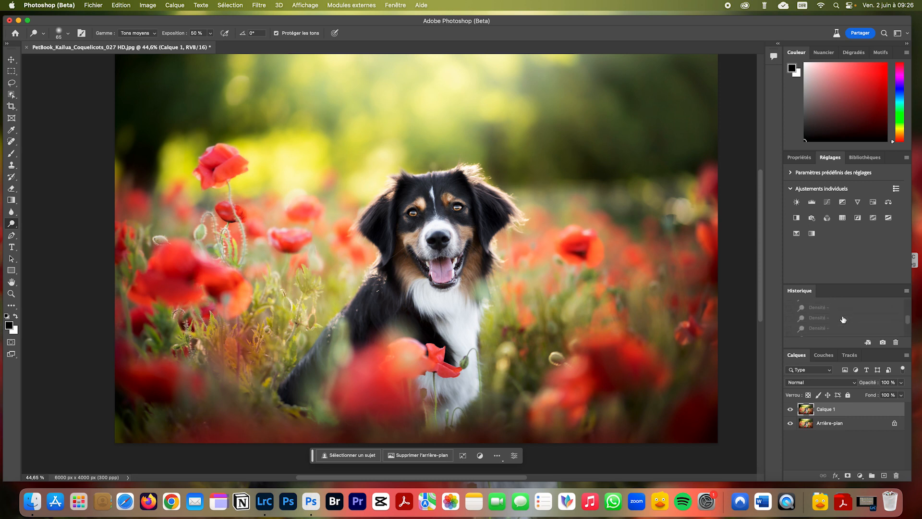
scroll(843, 319, down, 1)
click(843, 318)
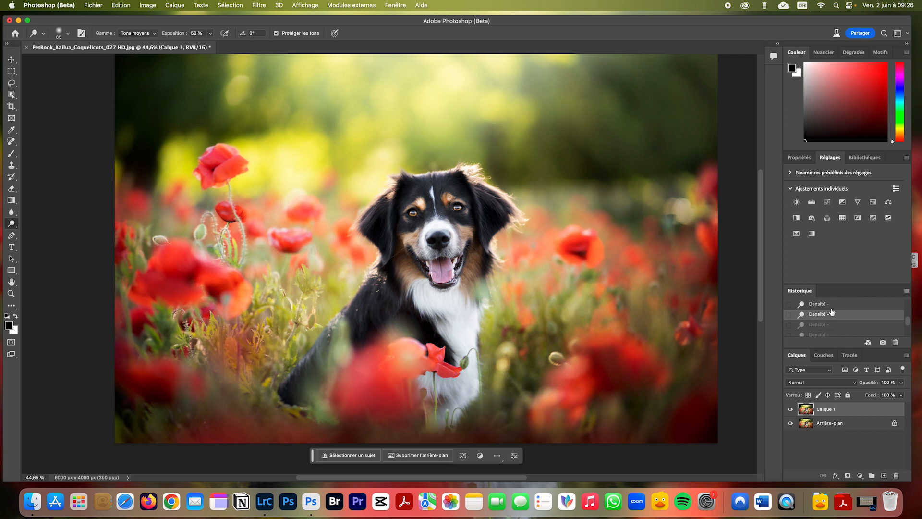
Revert the photo to the first Densité + state near the start of the history
scroll(832, 312, up, 3)
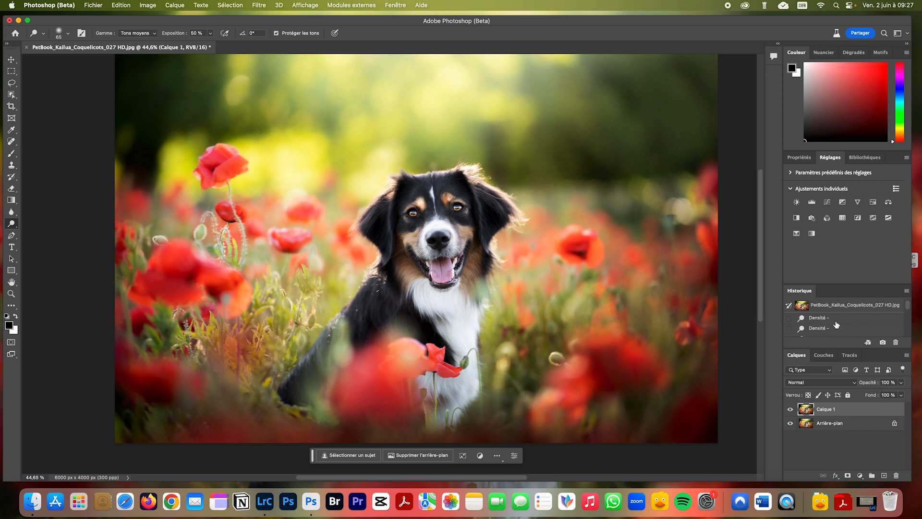
click(833, 318)
scroll(836, 319, down, 2)
click(840, 321)
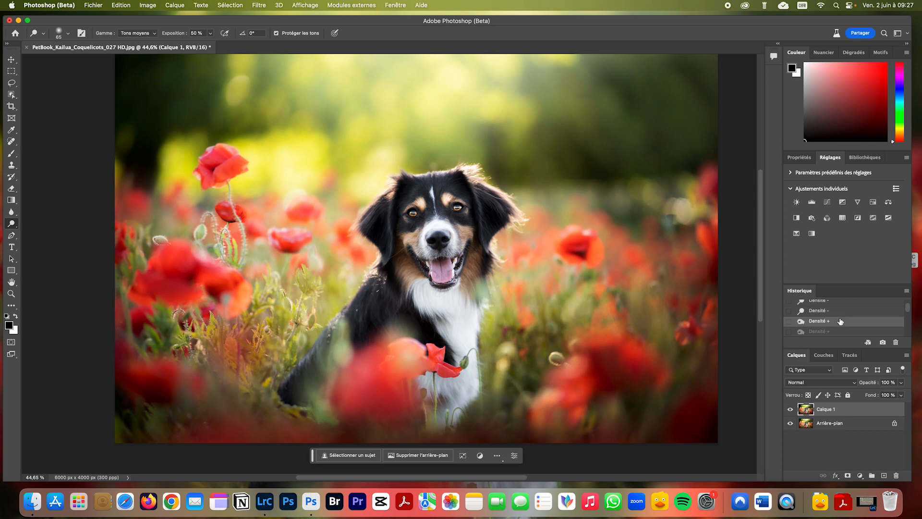
Set the number of history states to 80 in the Performances preferences
click(51, 7)
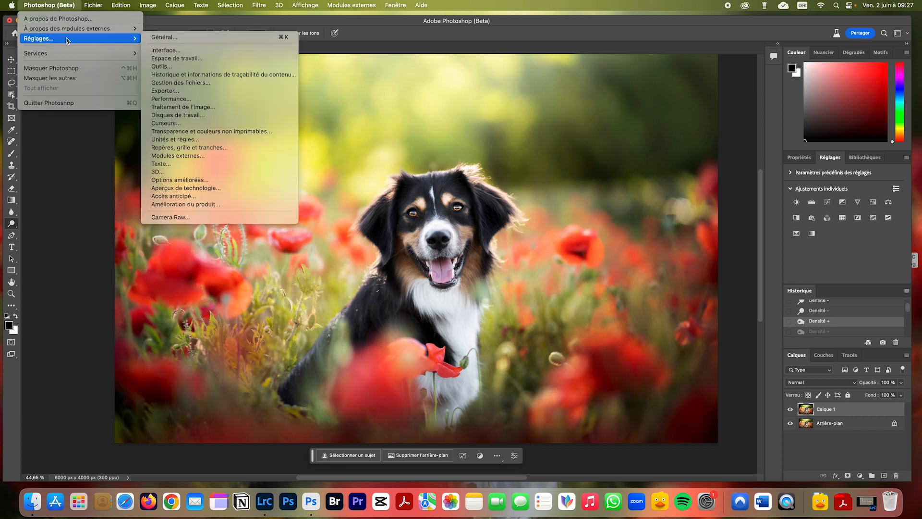
click(193, 99)
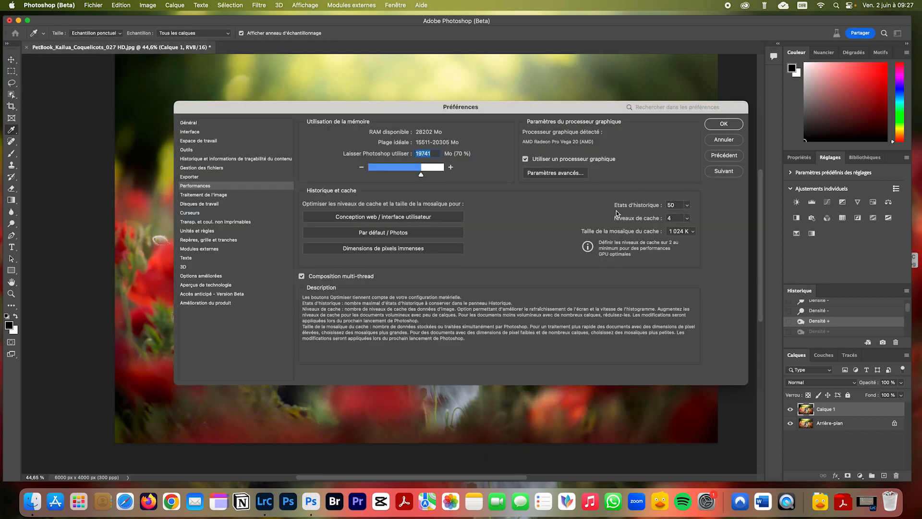
click(687, 206)
drag(686, 217, 694, 217)
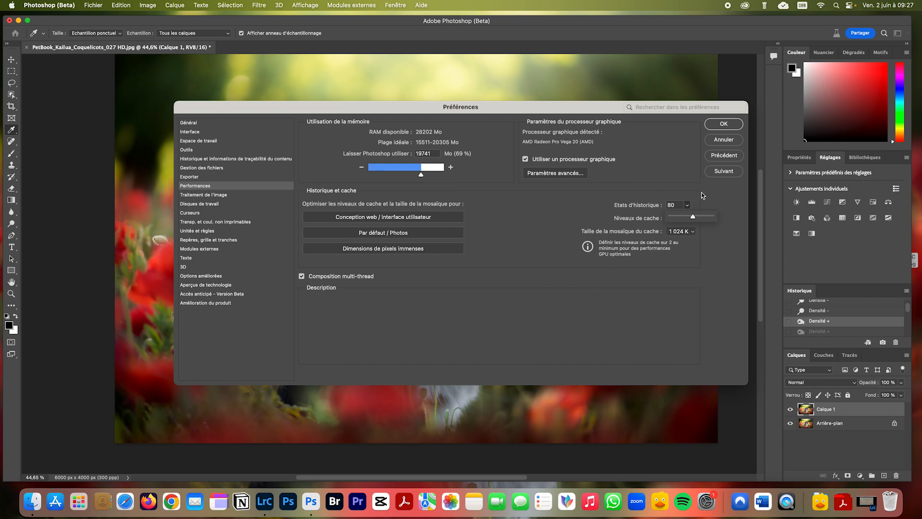
key(Return)
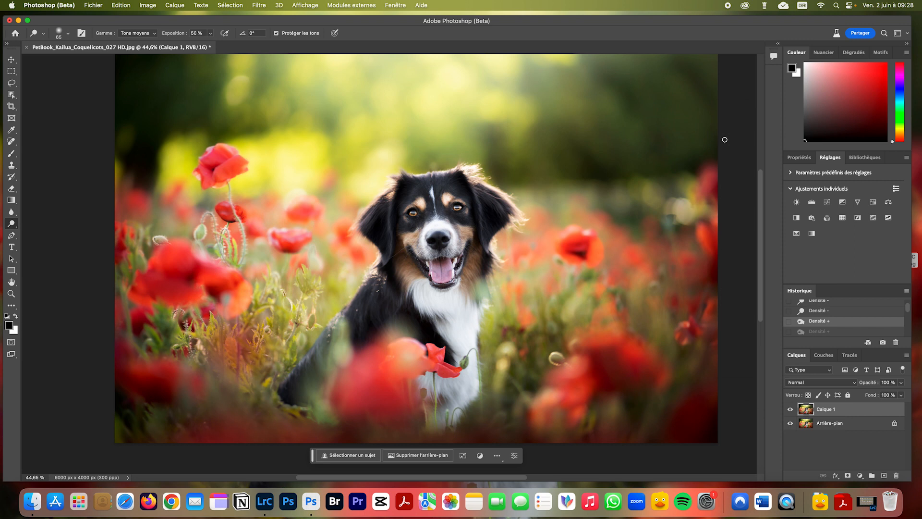
Add a Luminosité/Contraste adjustment layer above Calque 1 with brightness 8 and contrast 39
click(798, 159)
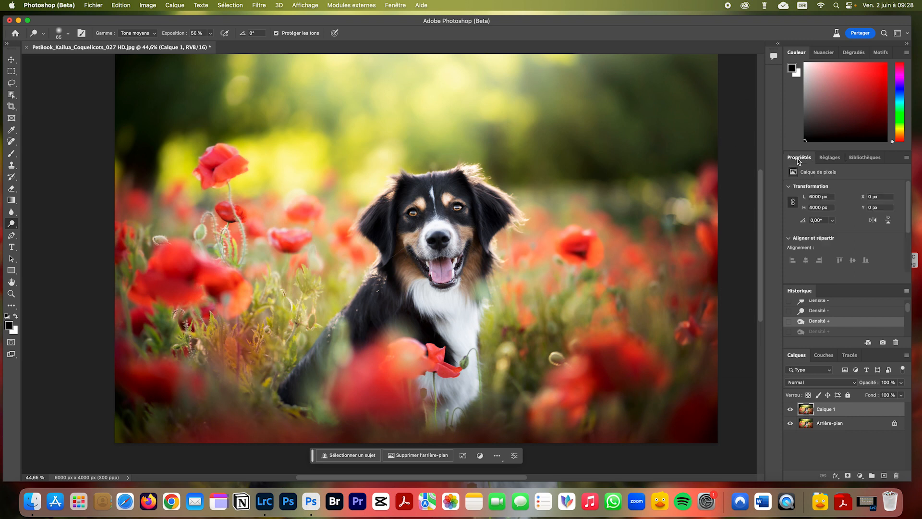
click(829, 159)
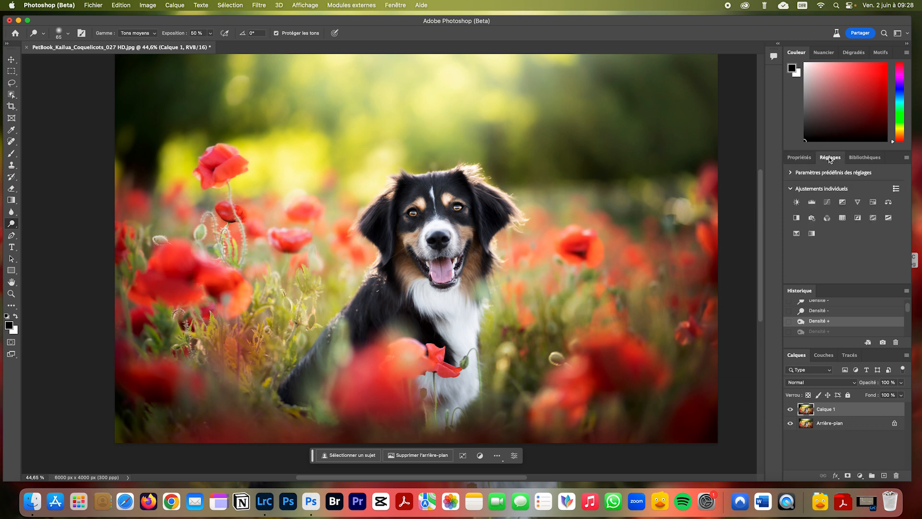
click(796, 202)
drag(843, 210, 861, 229)
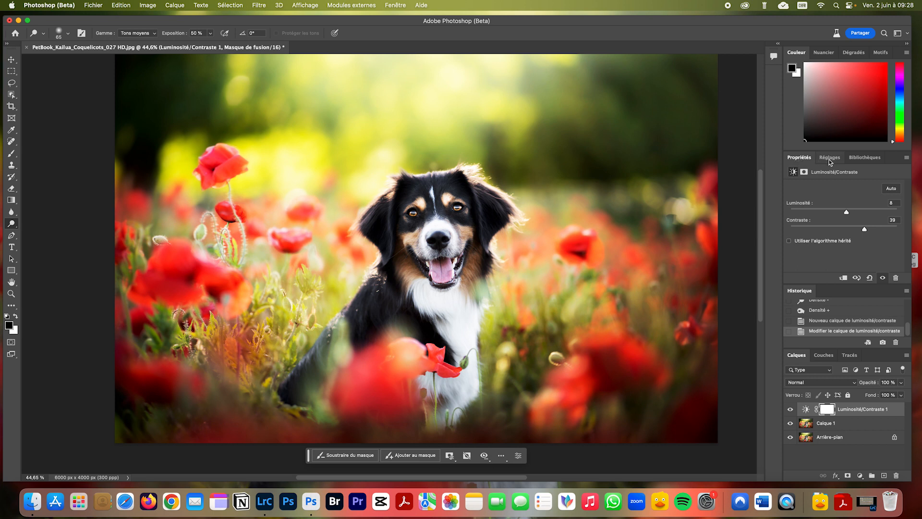
Reopen the properties of the Luminosité/Contraste adjustment layer and set its brightness to -25
click(829, 161)
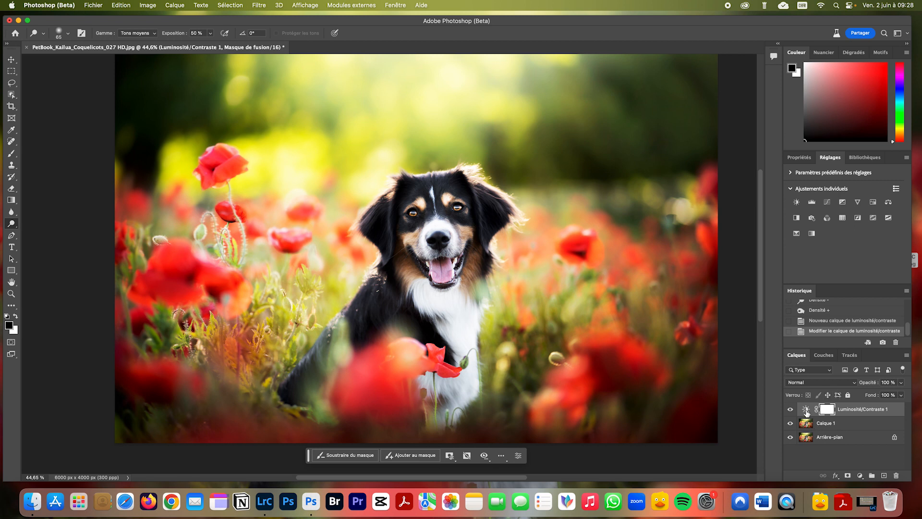
click(806, 411)
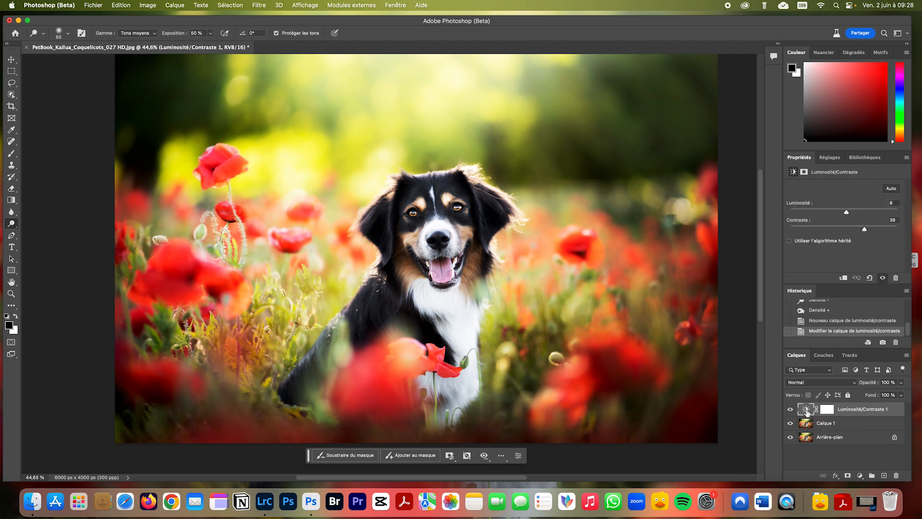
mouse_move(841, 214)
mouse_down()
mouse_move(825, 214)
mouse_move(857, 214)
mouse_move(835, 212)
mouse_up()
Switch between the Réglages, Propriétés and Bibliothèques panels, ending with the layer's brightness and contrast properties displayed
click(821, 161)
click(805, 160)
click(825, 160)
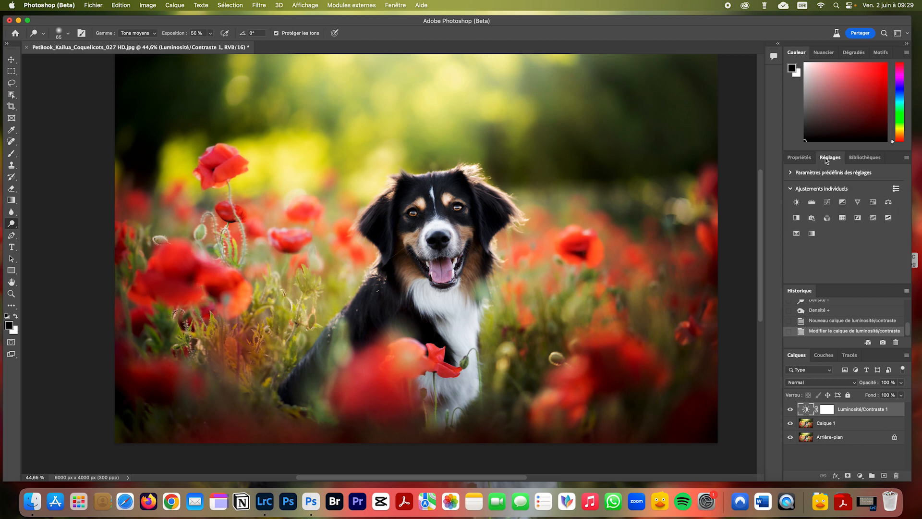
click(860, 160)
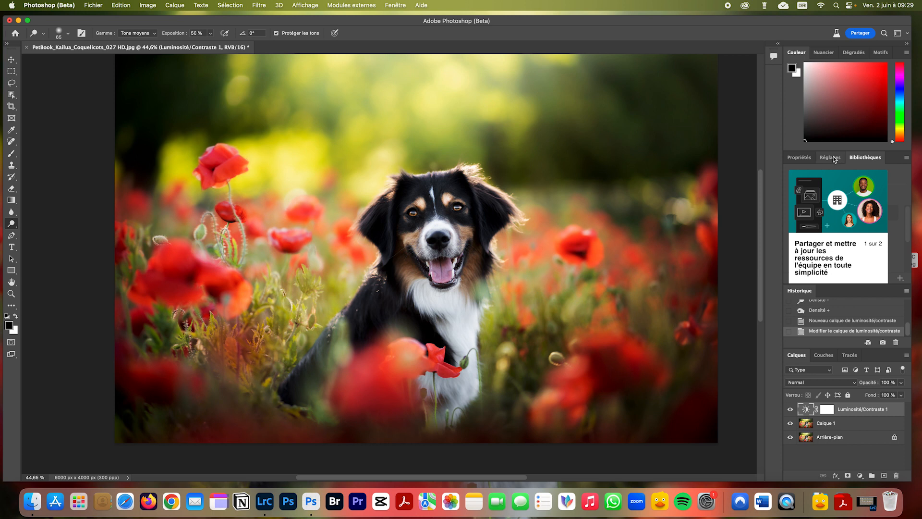
click(834, 158)
click(810, 159)
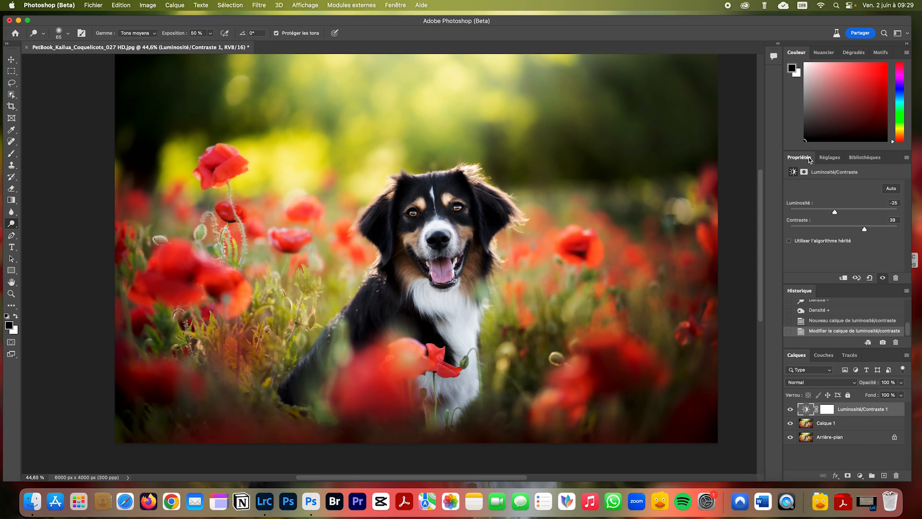
View the Couches and Tracés panels, return to Calques, and display the Réglages panel
click(829, 355)
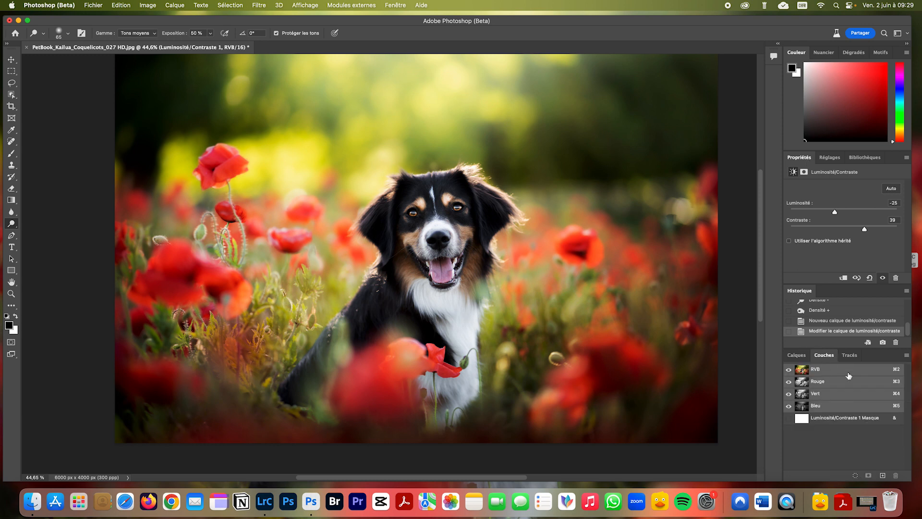
click(849, 355)
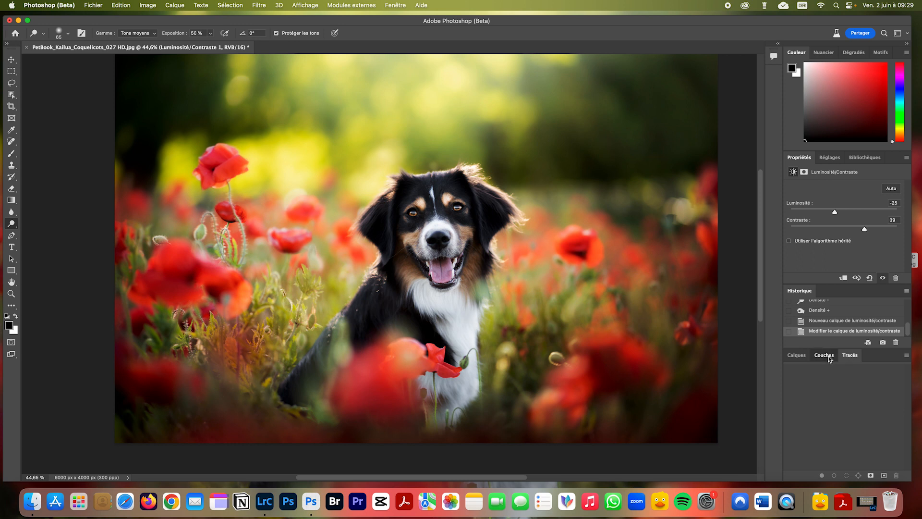
click(829, 356)
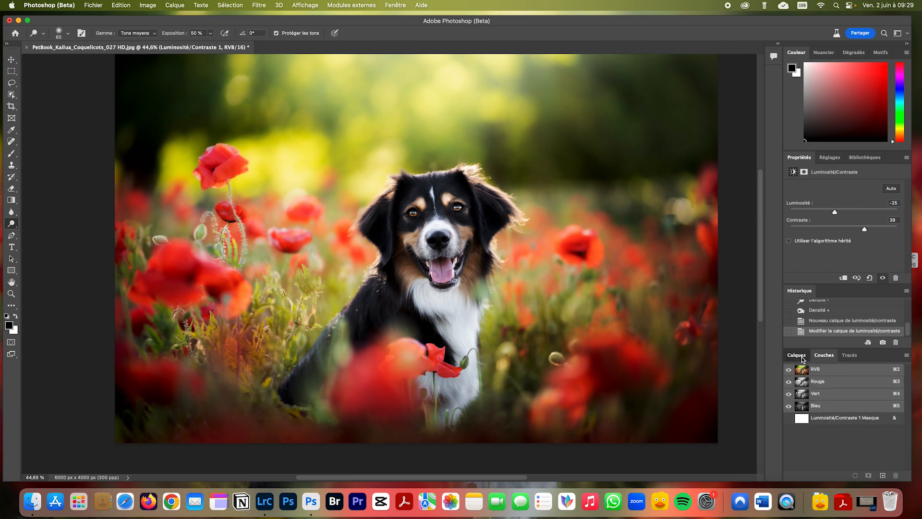
click(801, 357)
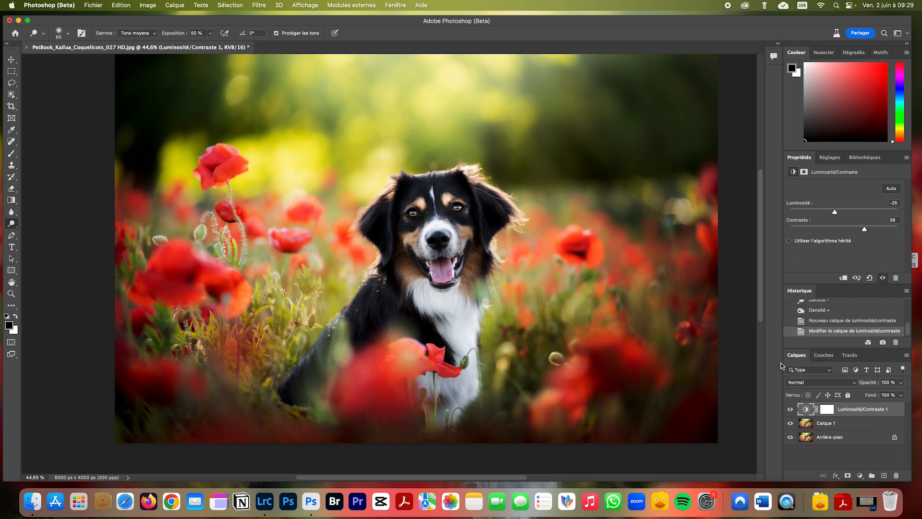
click(830, 160)
click(806, 159)
click(823, 161)
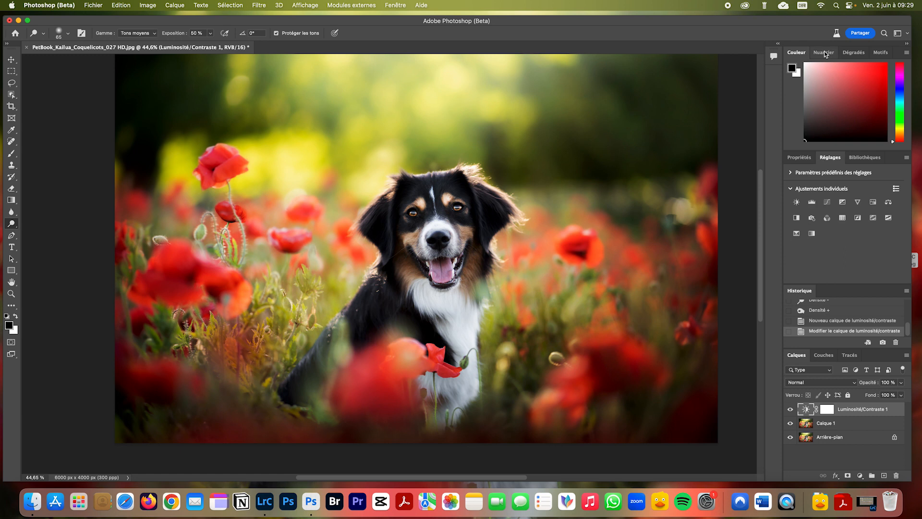
Look through the Nuancier, Dégradés and Motifs panels, ending with the Couleur panel displayed
click(830, 54)
click(856, 53)
click(880, 52)
click(824, 53)
click(793, 53)
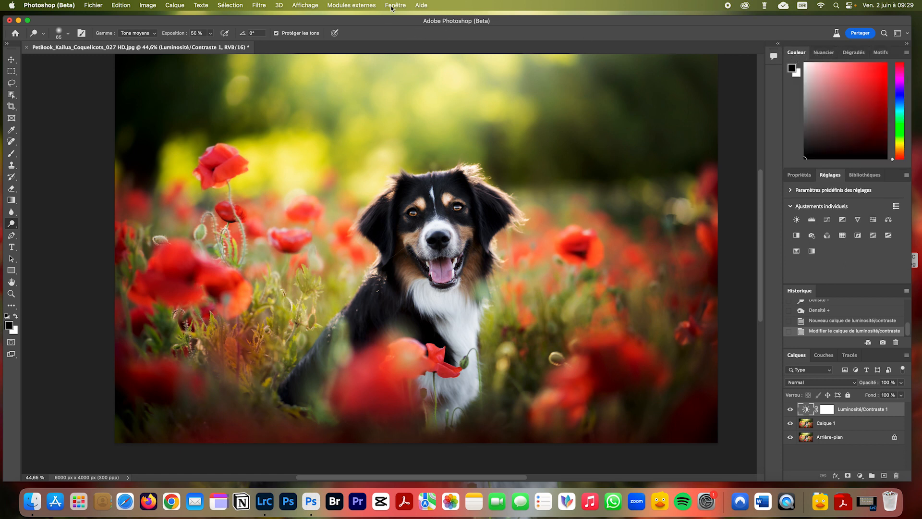
Show the Histogramme panel and dock both it and the Navigation panel in the Couleur panel group
click(393, 6)
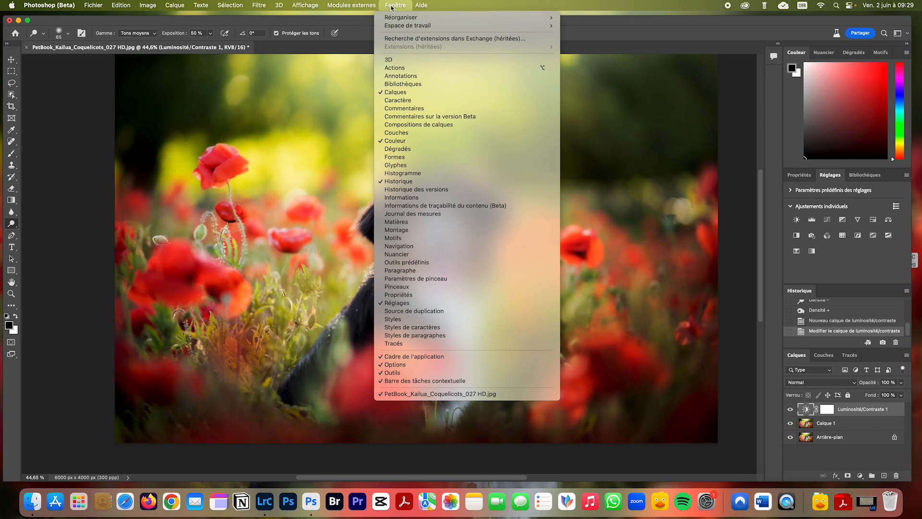
click(417, 176)
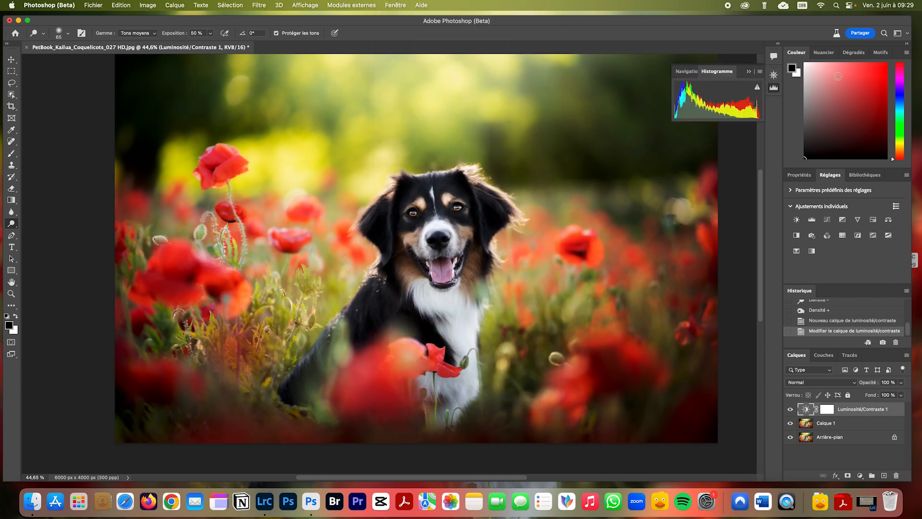
drag(717, 71, 797, 57)
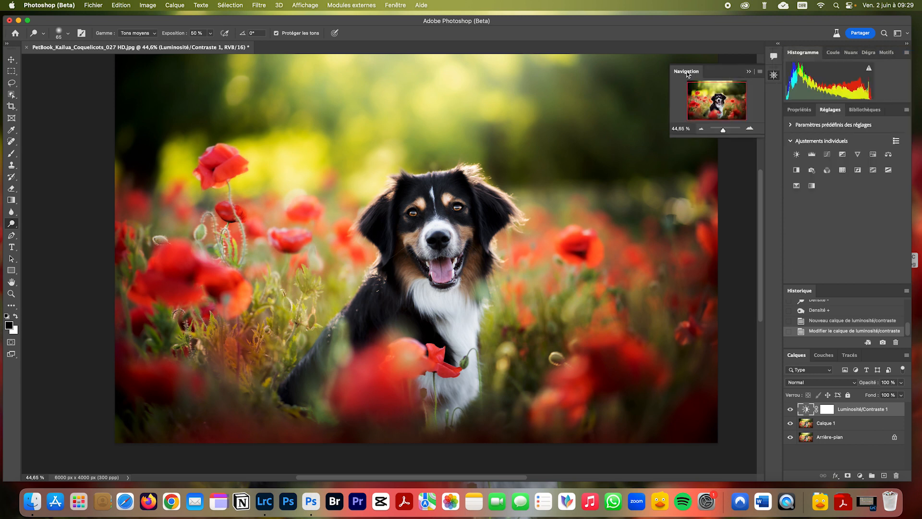
drag(687, 74, 836, 54)
Zoom to 100% on the dog's head with the Navigation panel, and display the Histogramme panel again
drag(852, 165, 855, 165)
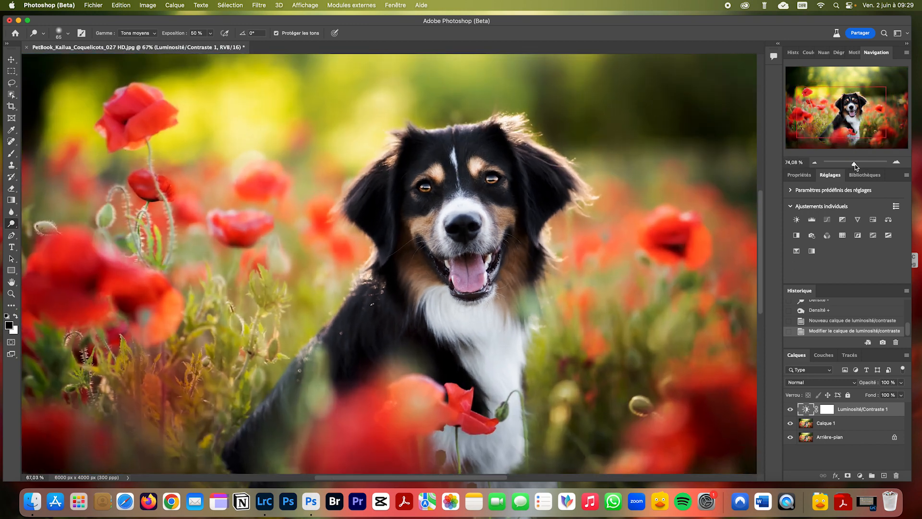
mouse_move(856, 121)
mouse_down()
mouse_move(841, 108)
mouse_move(856, 95)
mouse_move(857, 119)
mouse_move(864, 114)
mouse_up()
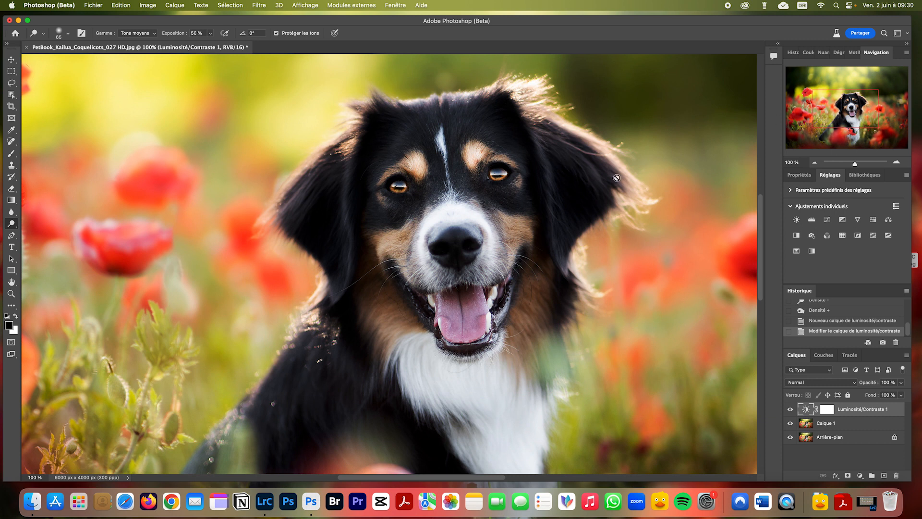
drag(847, 113, 849, 111)
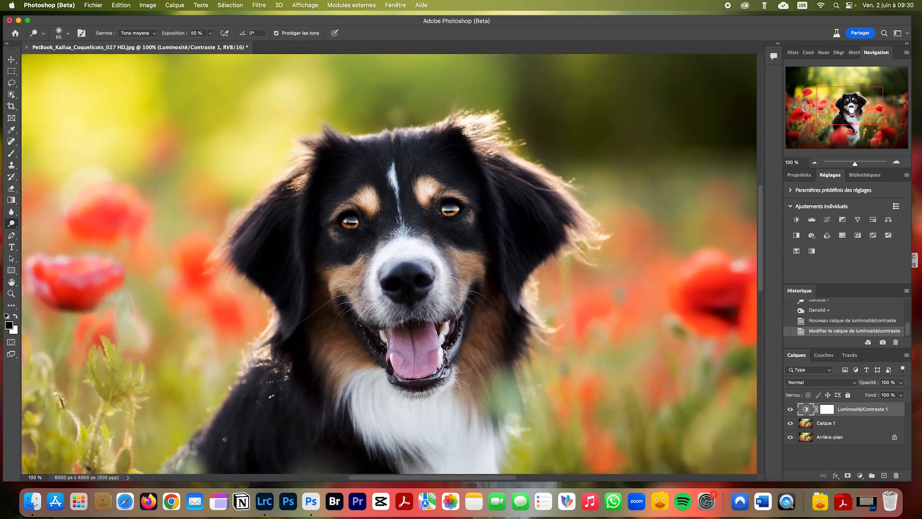
click(795, 53)
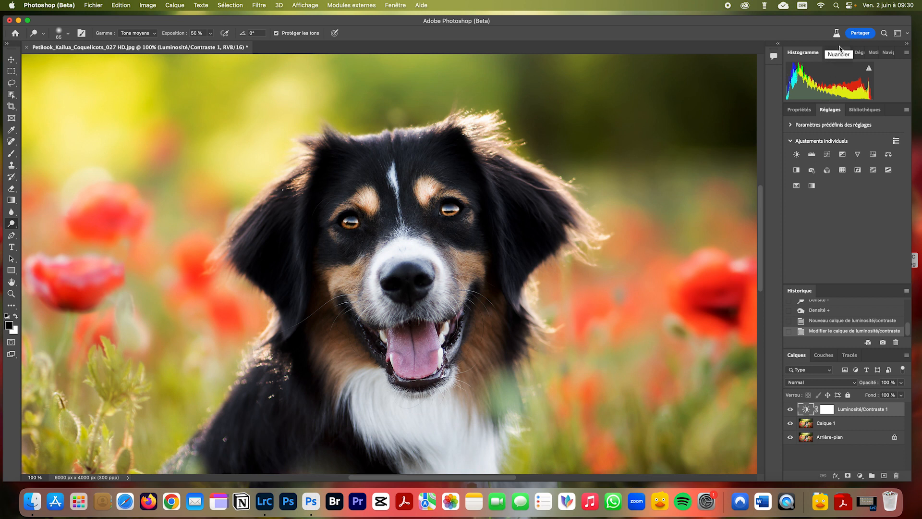
Show the Actions panel and look through the retouching, colour and saving actions of the PetBook Photography set
click(395, 5)
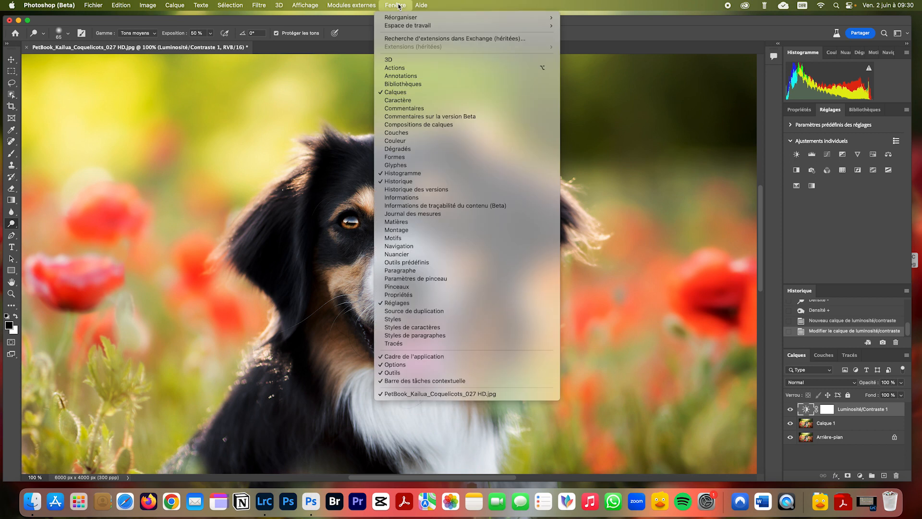
click(397, 68)
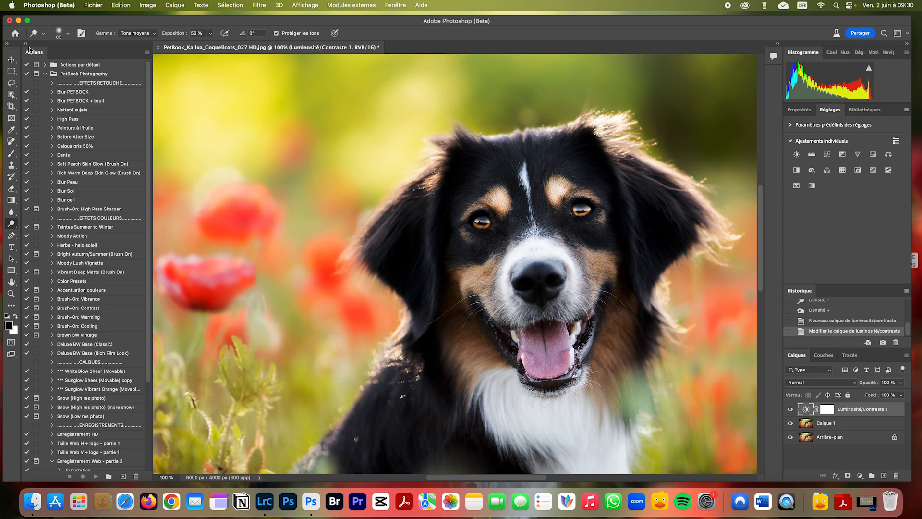
mouse_move(34, 53)
mouse_down()
mouse_move(653, 96)
mouse_move(768, 66)
mouse_move(781, 51)
mouse_move(32, 55)
mouse_up()
scroll(72, 112, down, 5)
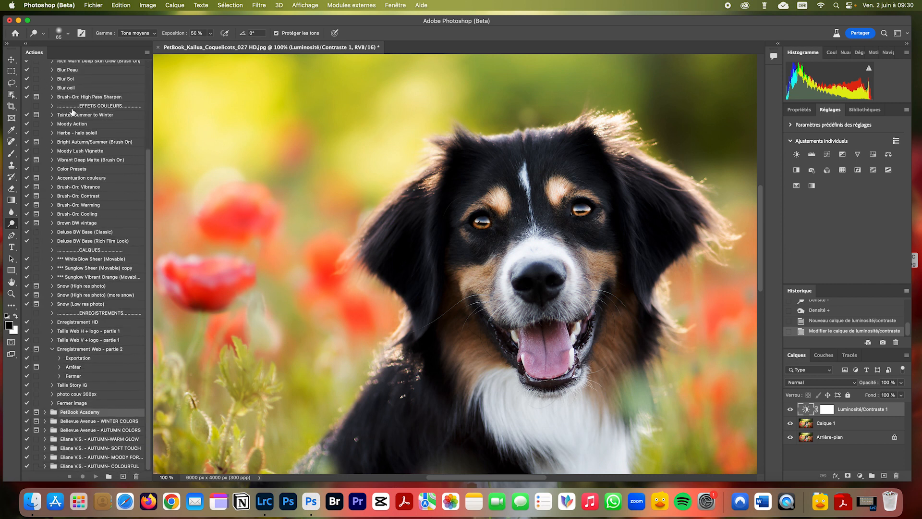
scroll(72, 112, up, 5)
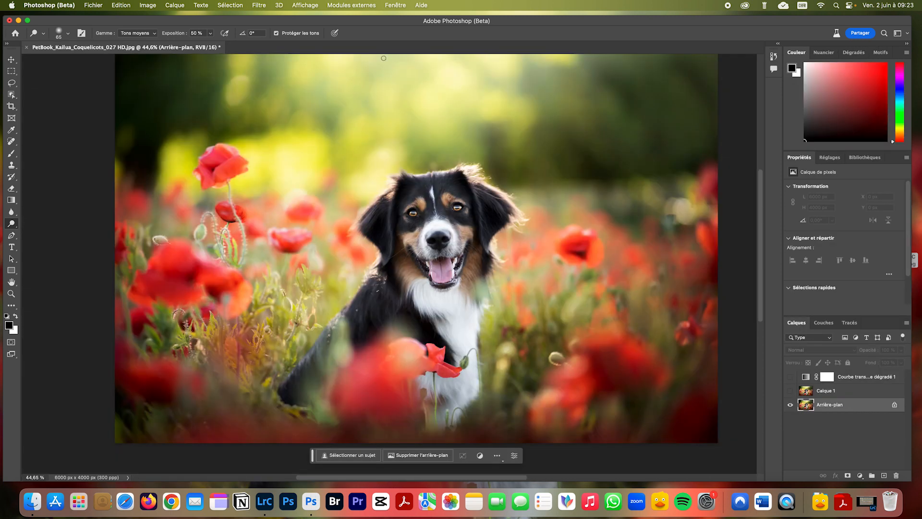
Open the Camera Raw filter on the Arrière-plan layer and zoom the preview to about 155% on the dog's face
click(259, 6)
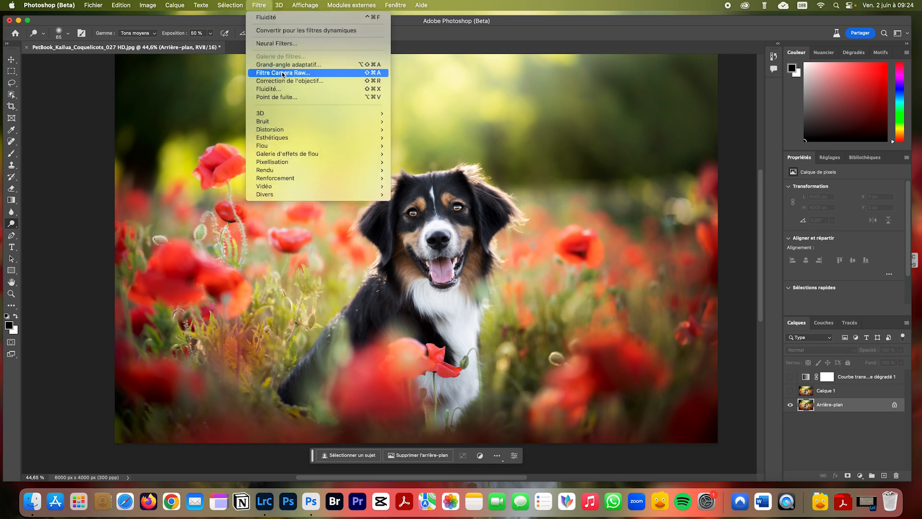
click(283, 73)
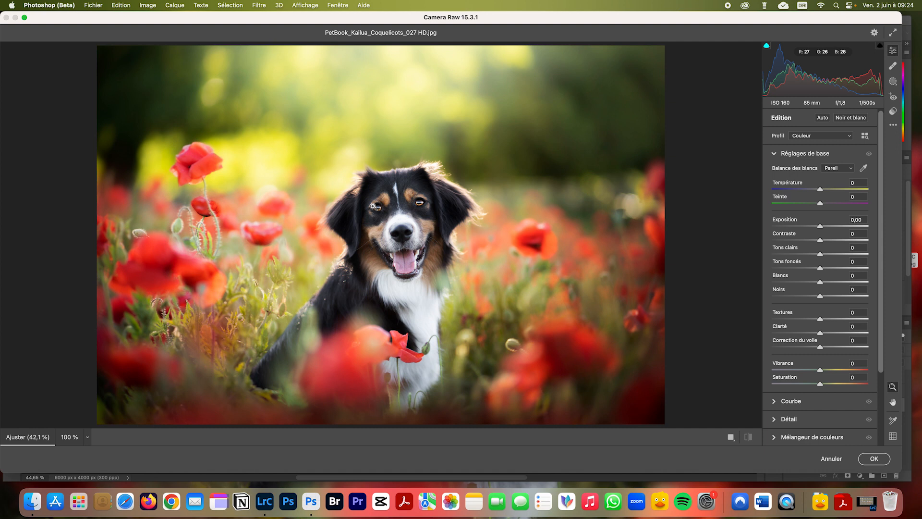
drag(373, 206, 462, 207)
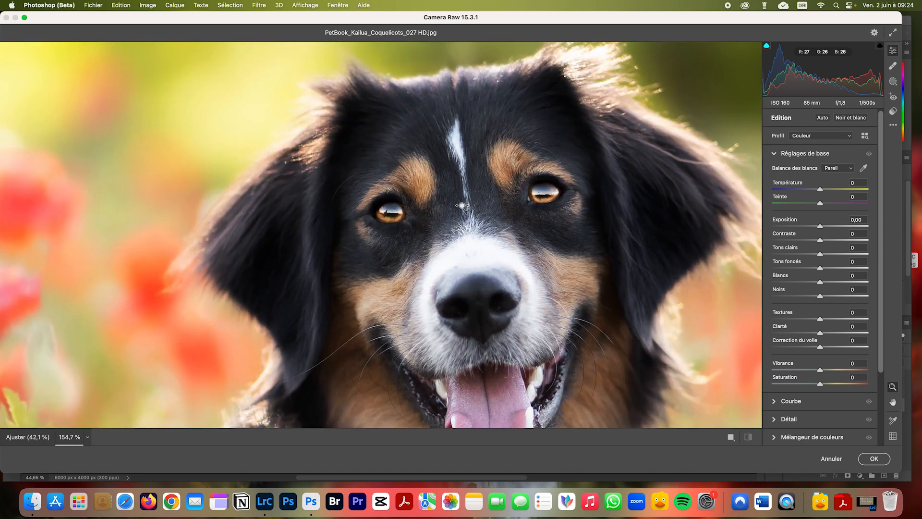
Pan around the zoomed Camera Raw preview with the Hand tool to examine the dog's face and chest
key(h)
drag(241, 245, 315, 143)
drag(548, 269, 507, 179)
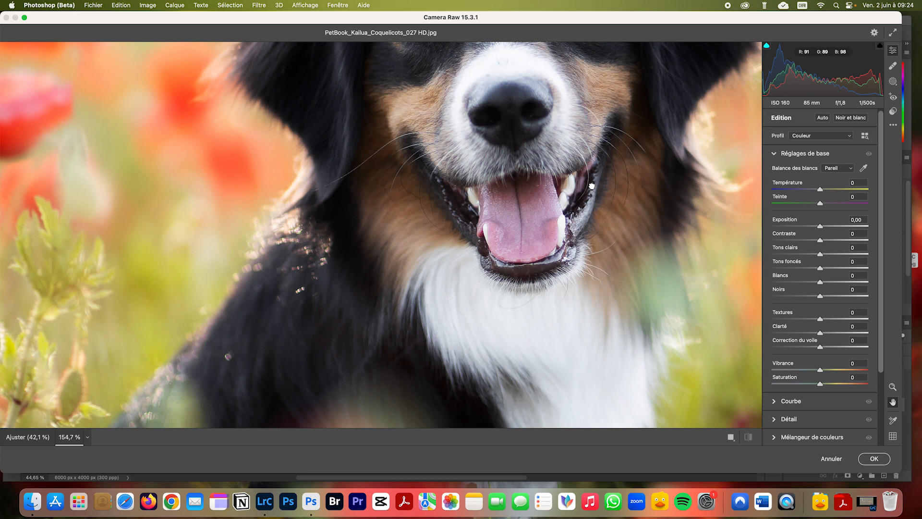
drag(592, 186, 459, 332)
drag(489, 174, 385, 307)
drag(586, 276, 413, 184)
drag(328, 267, 497, 148)
drag(352, 166, 530, 176)
drag(365, 210, 516, 210)
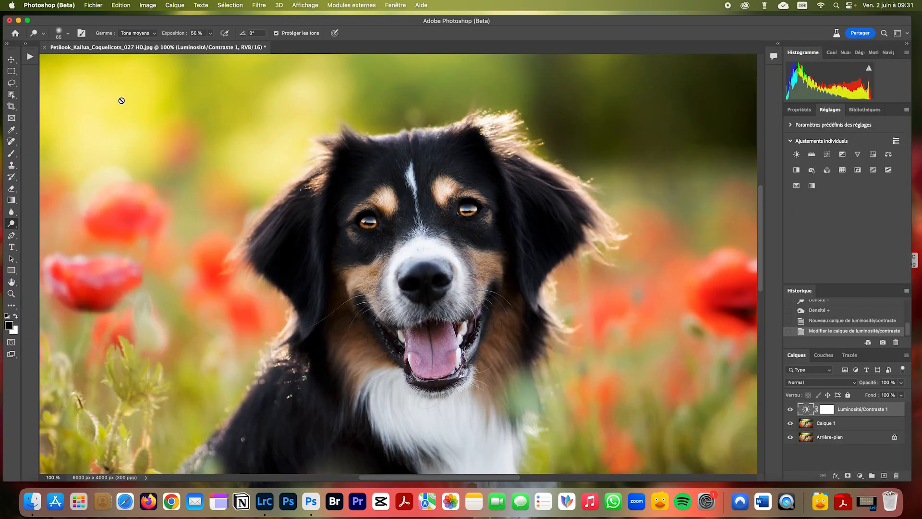